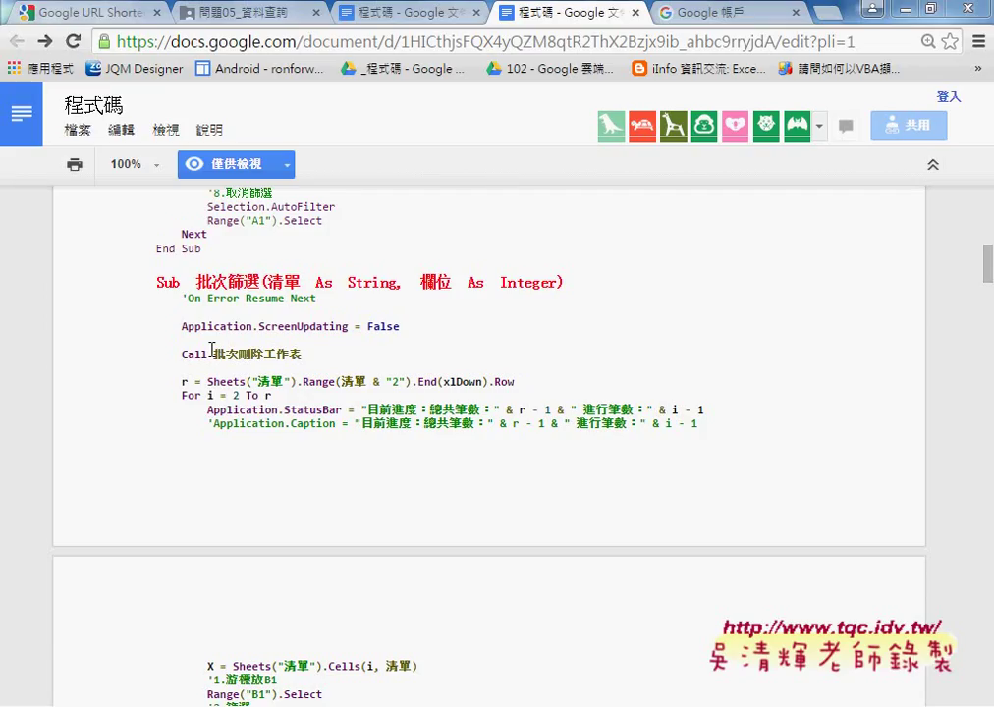
Mark the Application.StatusBar progress line and the last-row-in-r line in the reference code.
drag(208, 408, 343, 410)
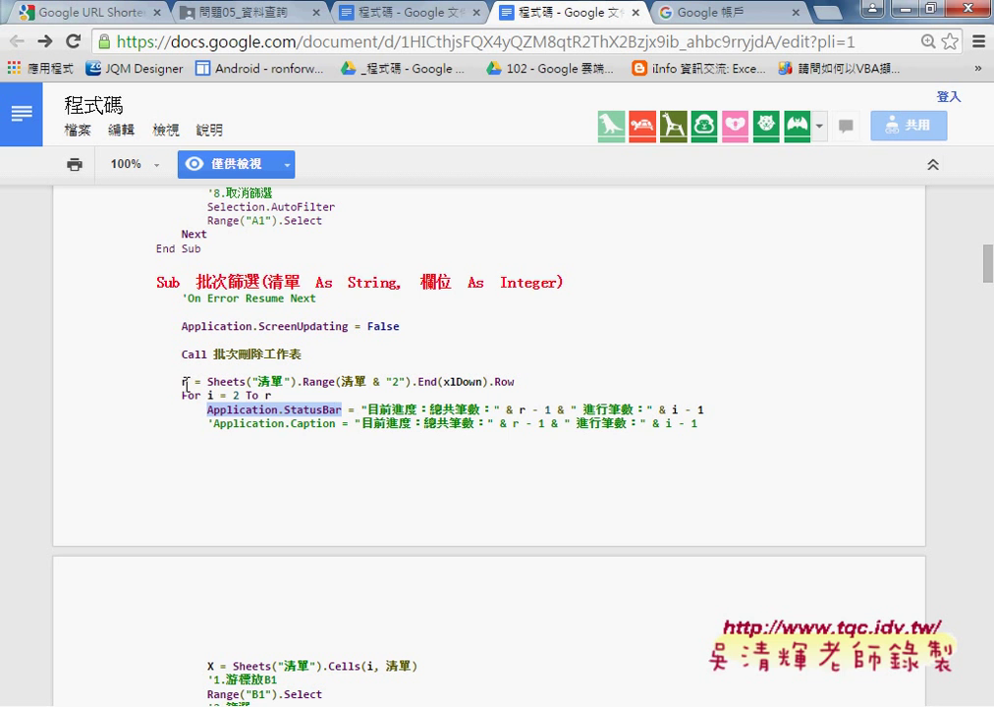
drag(183, 382, 310, 382)
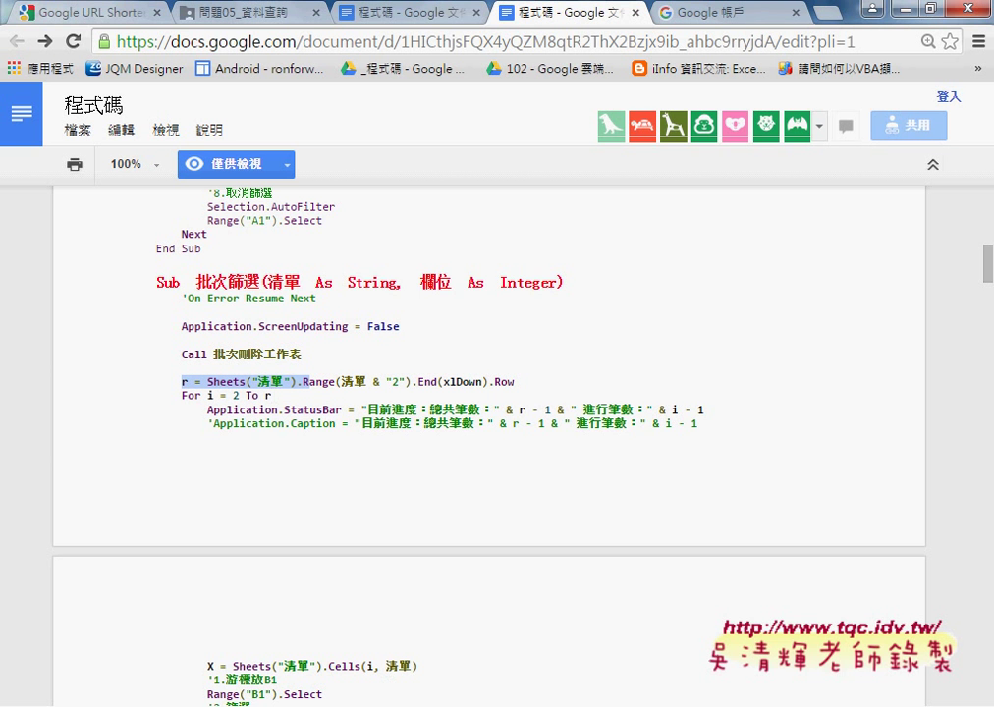
mouse_move(714, 595)
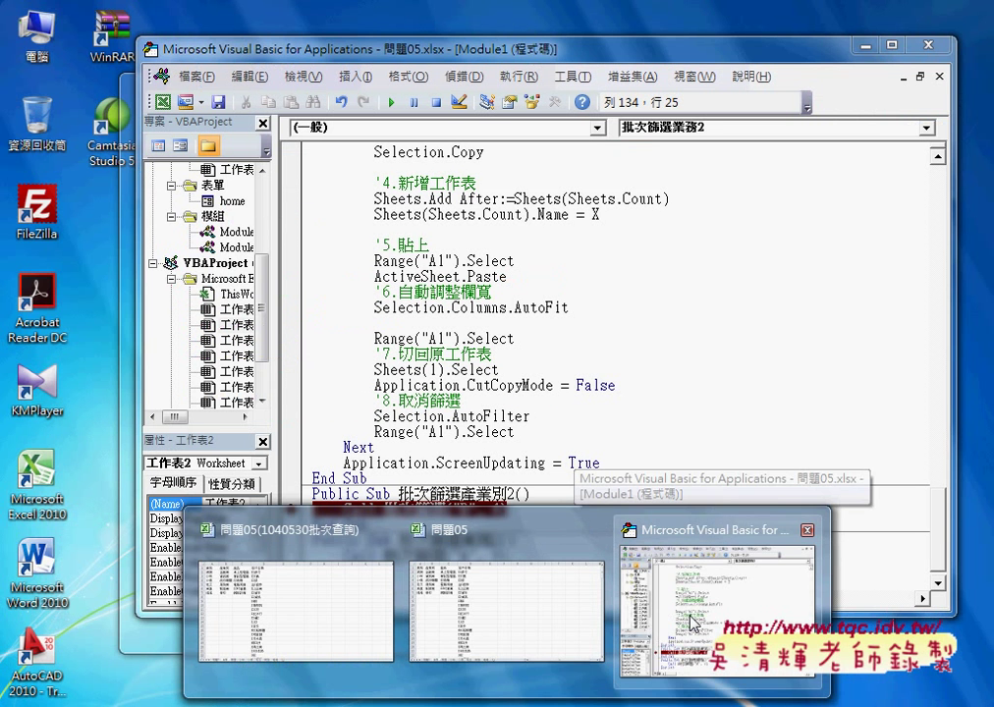
click(693, 621)
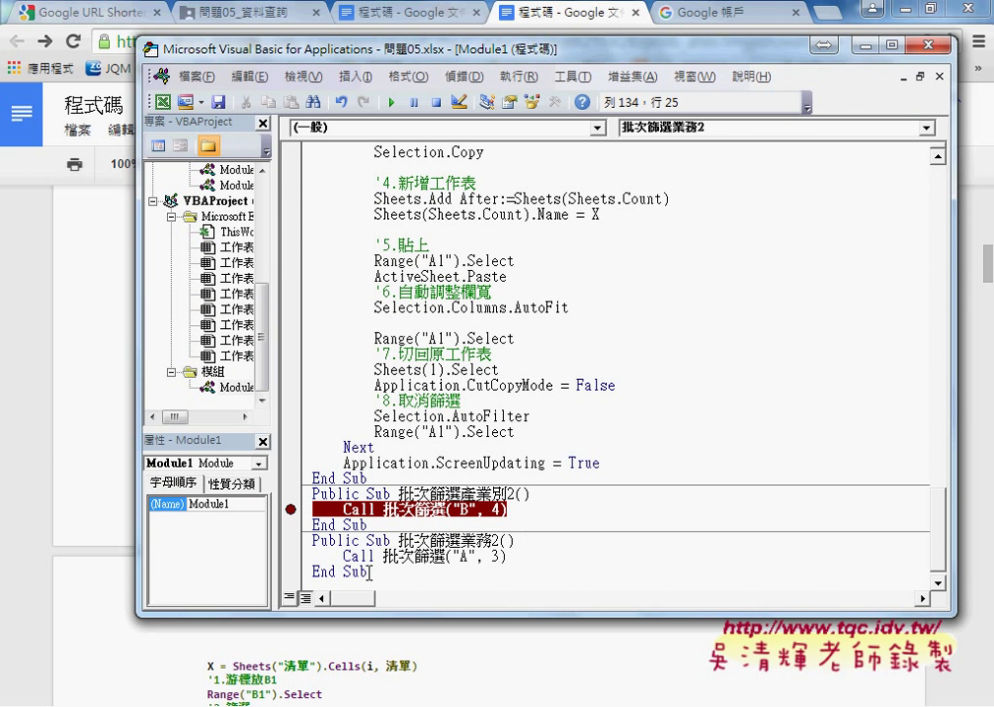
Duplicate the 批次篩選業務2 procedure below the last End Sub.
drag(370, 573, 313, 540)
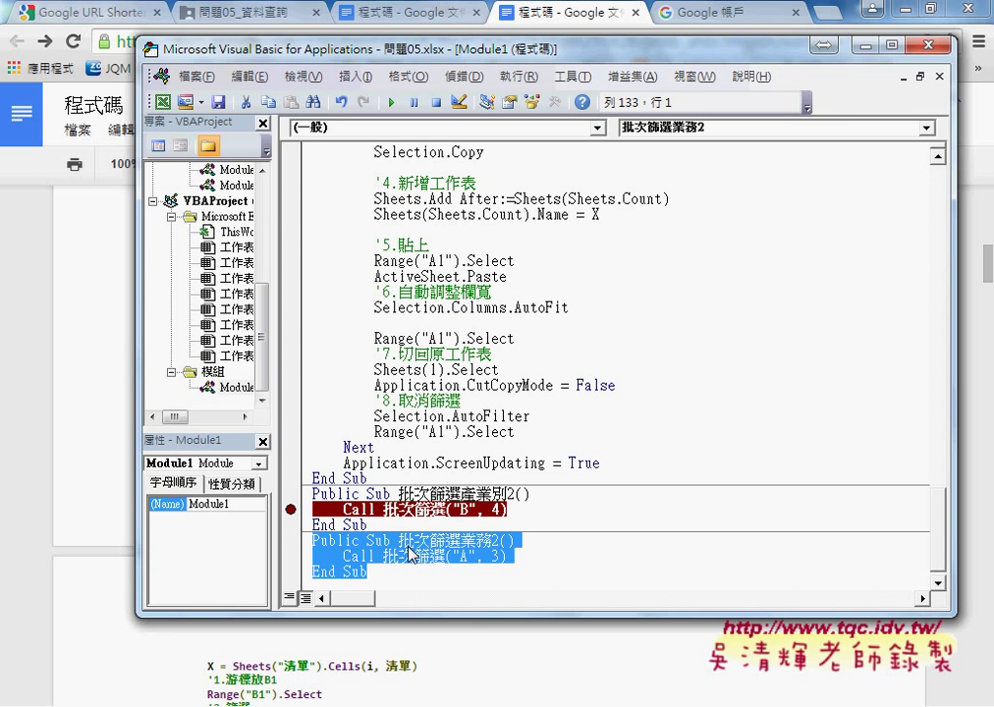
click(398, 579)
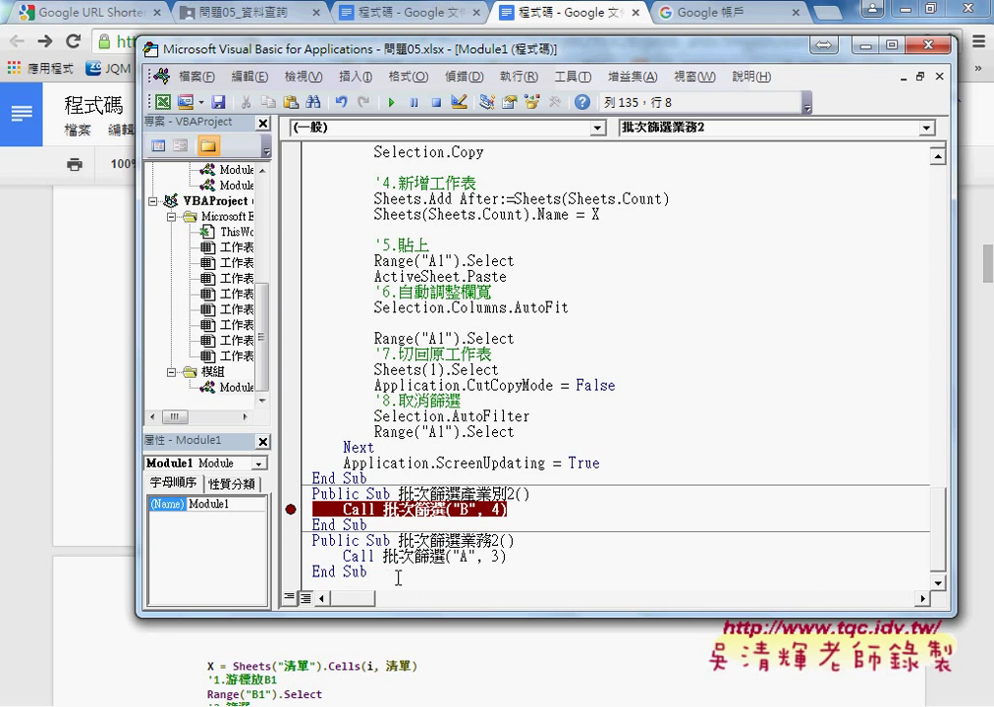
key(Return)
text(Public Sub 批次篩選業務2()     Call 批次篩選("A", 3) End Sub)
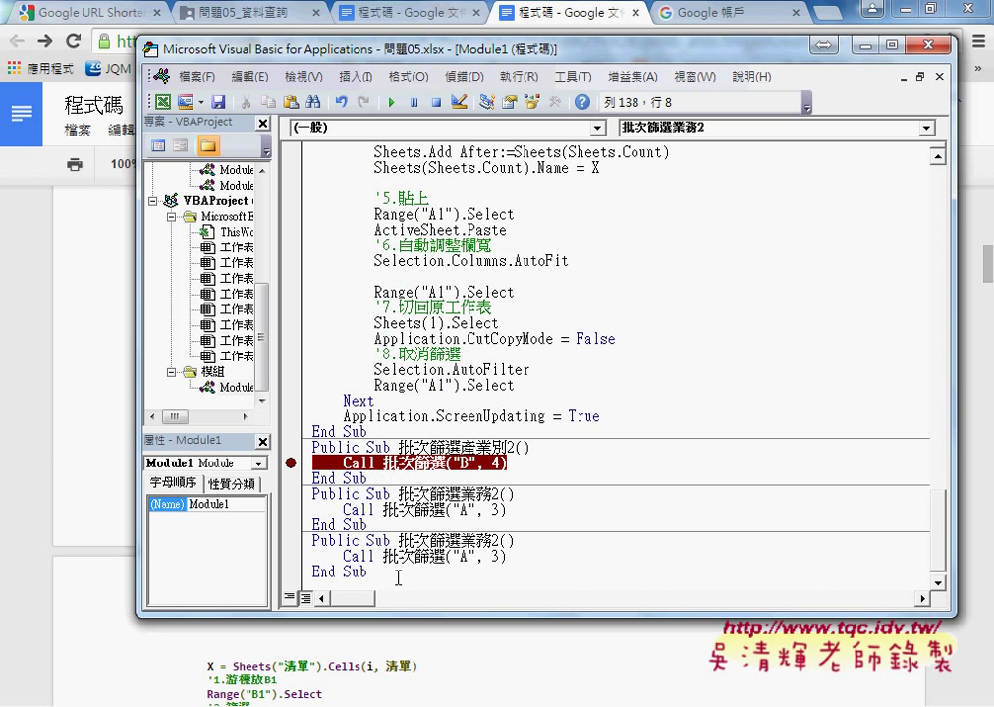
Rename the copy to 批次篩選客戶2 and change its call to 批次篩選("D", 12).
drag(460, 540, 492, 540)
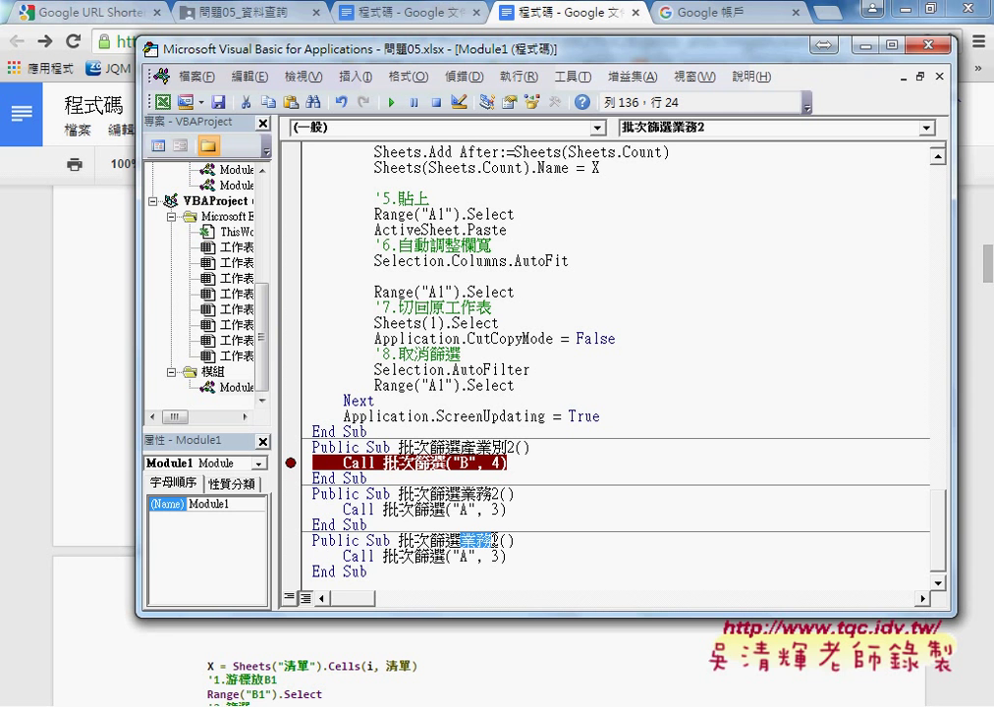
text(行政)
text(客戶)
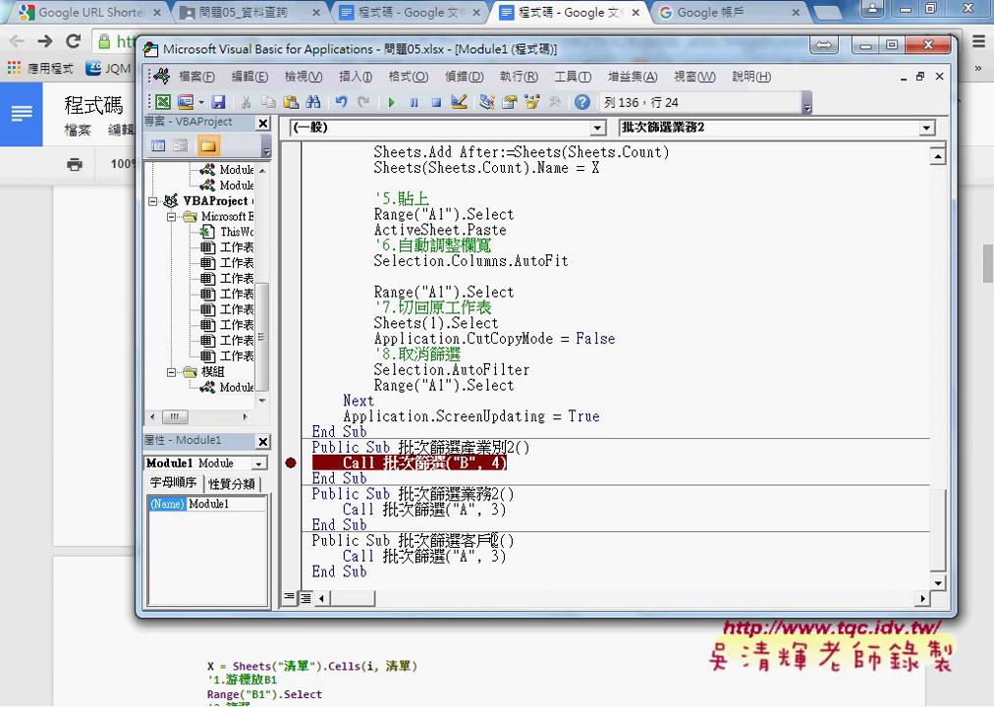
click(499, 556)
key(Delete)
text(12)
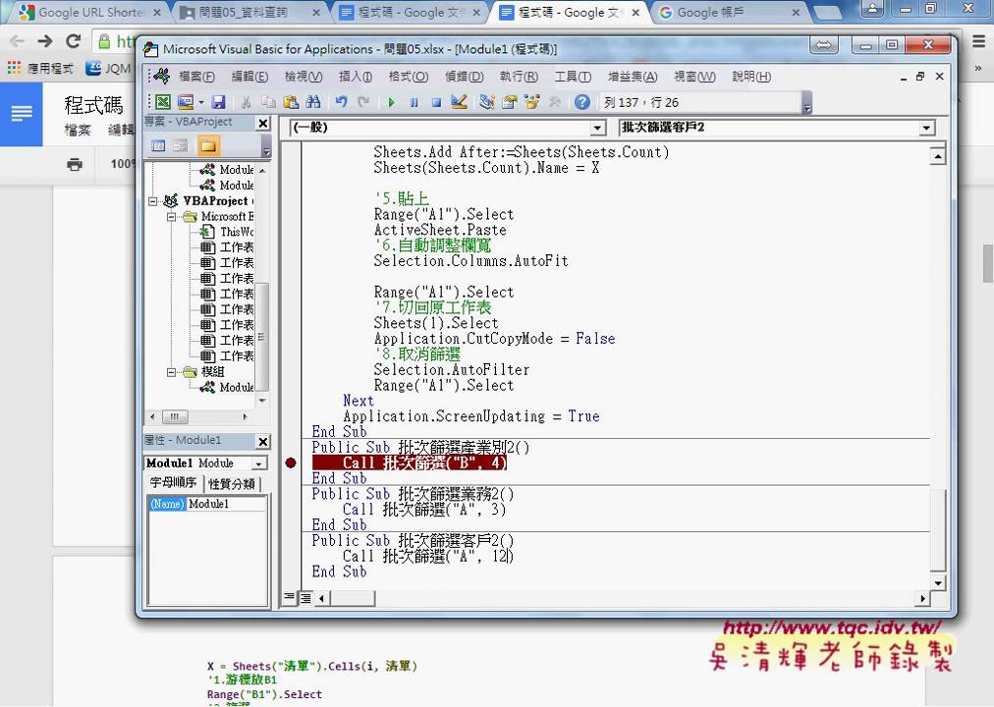
double_click(464, 556)
text(D)
click(908, 11)
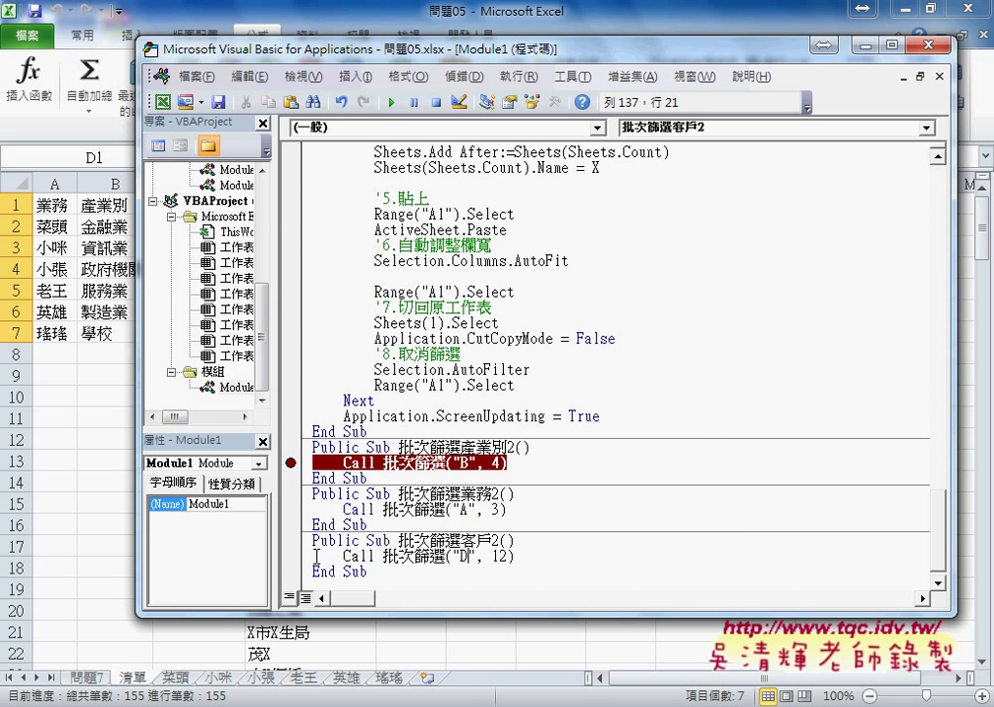
Move the breakpoint from the "B", 4 call to the 批次篩選客戶2 call and run to it.
click(291, 556)
click(291, 463)
click(392, 102)
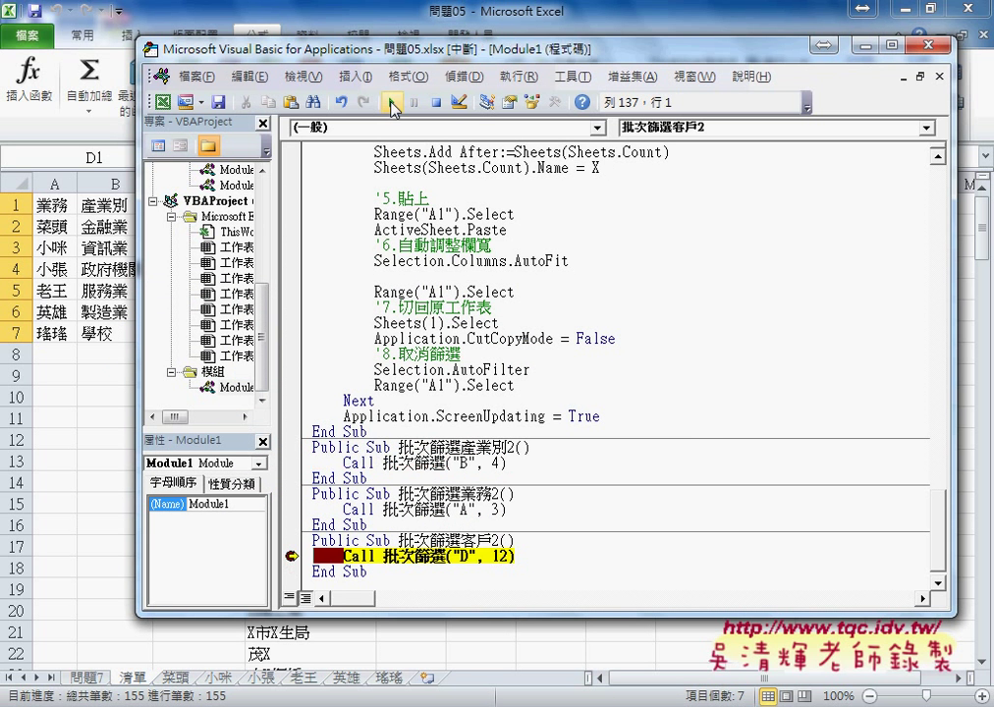
Step into 批次篩選, past ScreenUpdating and the sheet deletion, into the loop body.
key(F8)
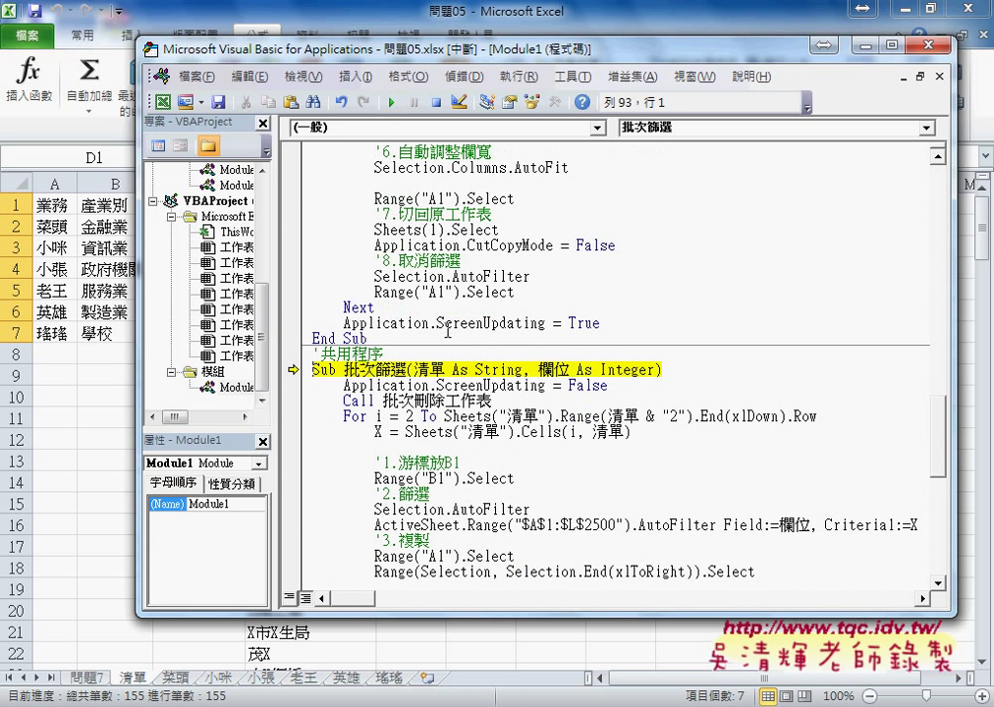
key(F8)
key(F8)
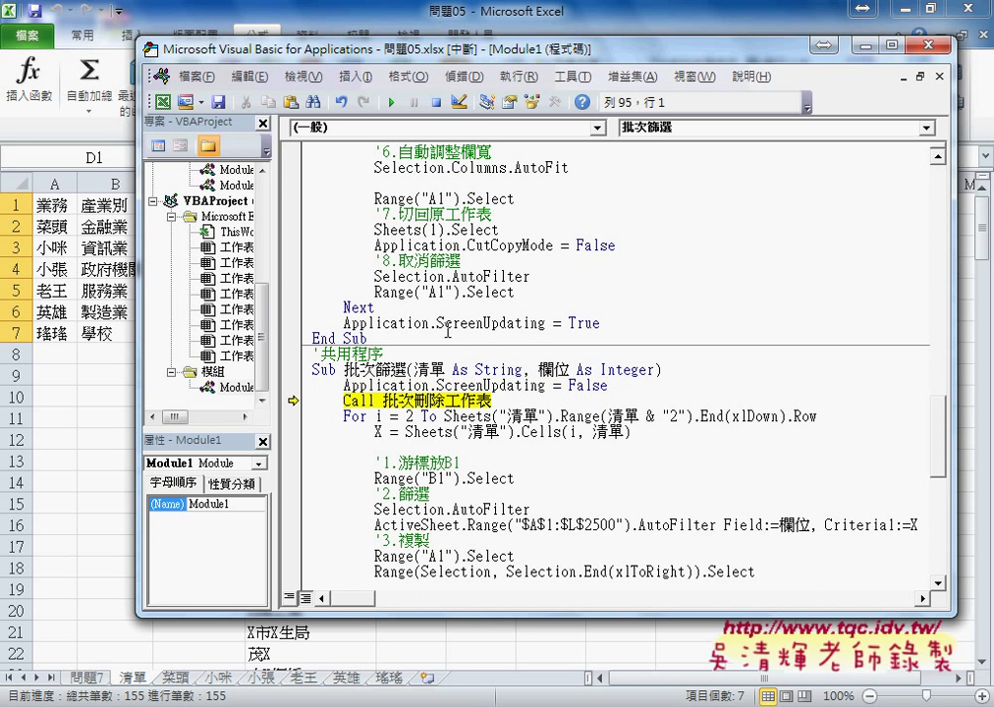
key(F8)
key(F8)
key(F8)
key(F8)
key(F8)
key(F8)
key(F8)
key(F8)
key(F8)
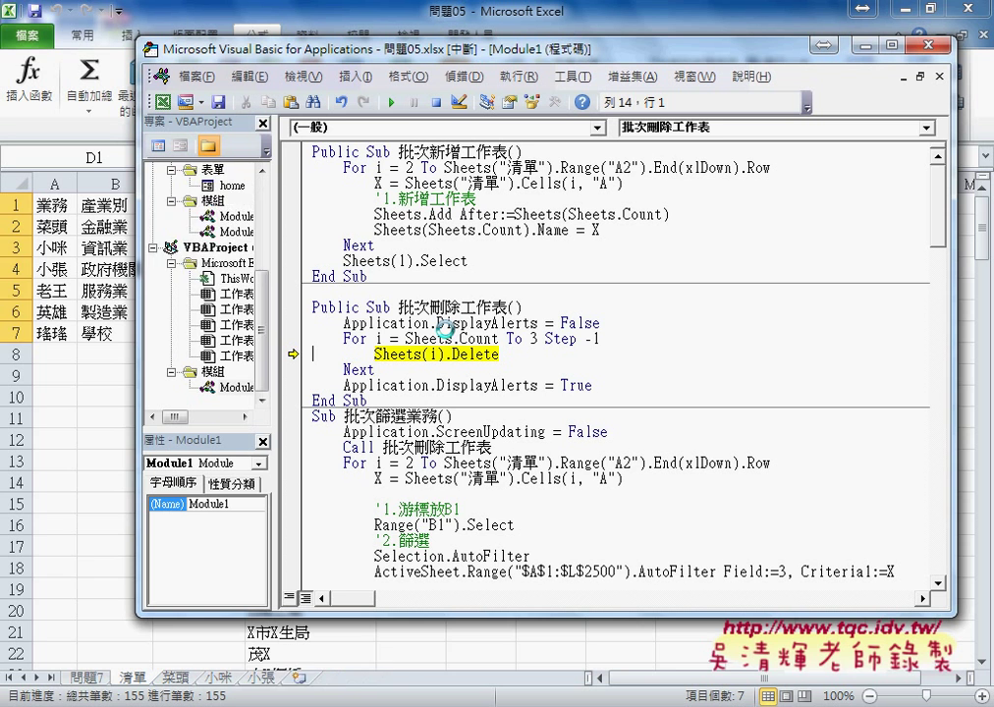
key(F8)
key(F8)
key(F8)
key(F8)
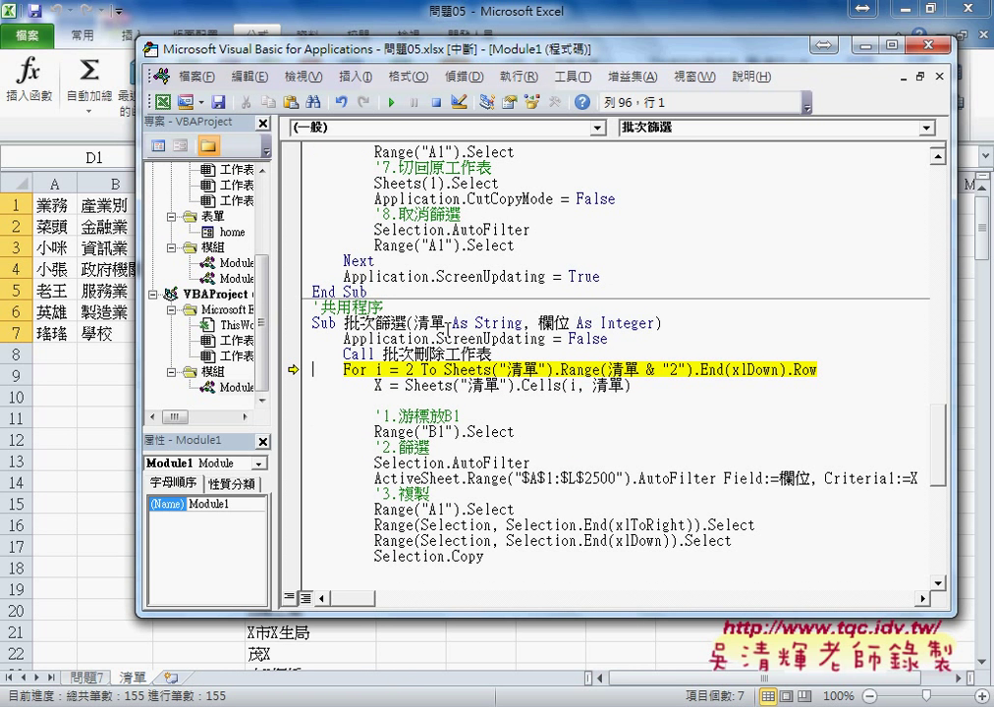
key(F8)
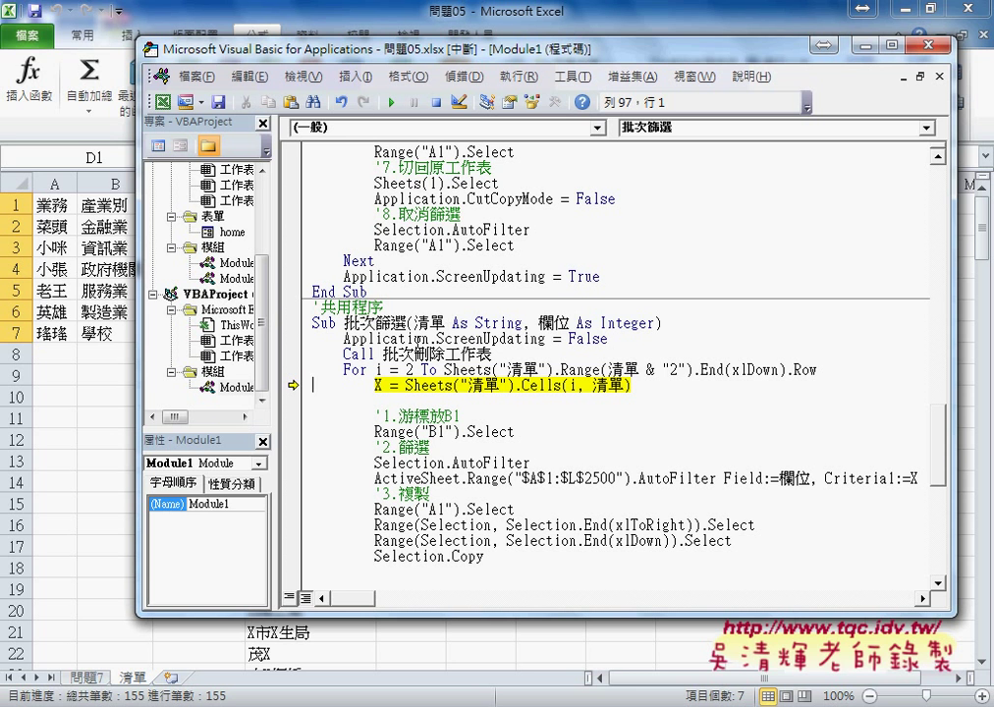
Evaluate the For line's last-row expression in the Immediate window, returning 156.
drag(444, 370, 817, 369)
key(ctrl+c)
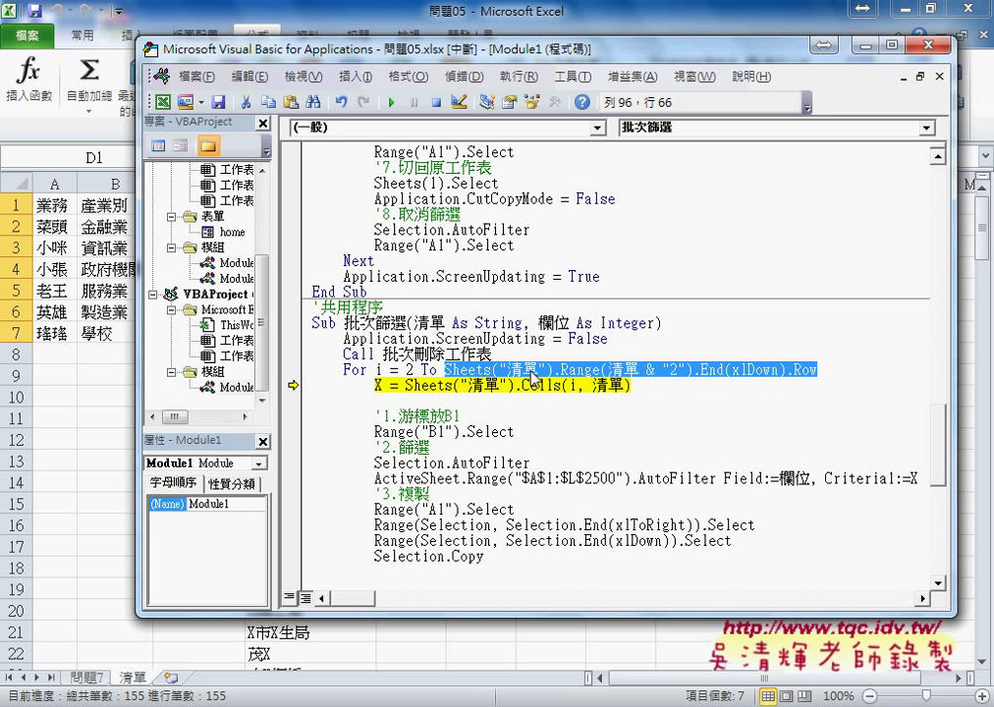
click(307, 76)
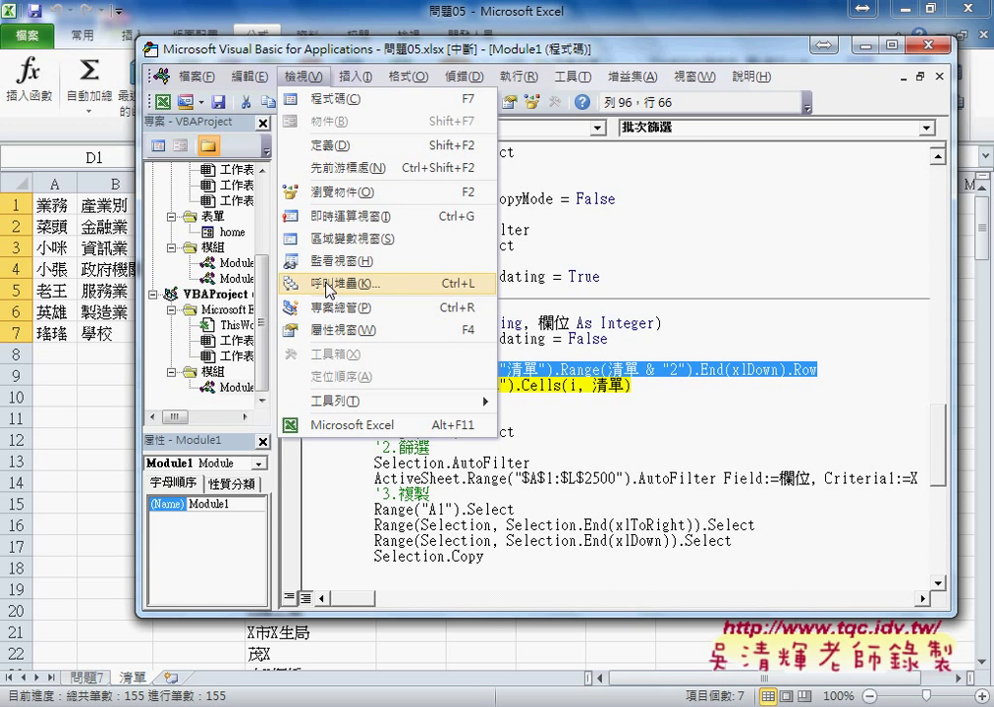
click(339, 215)
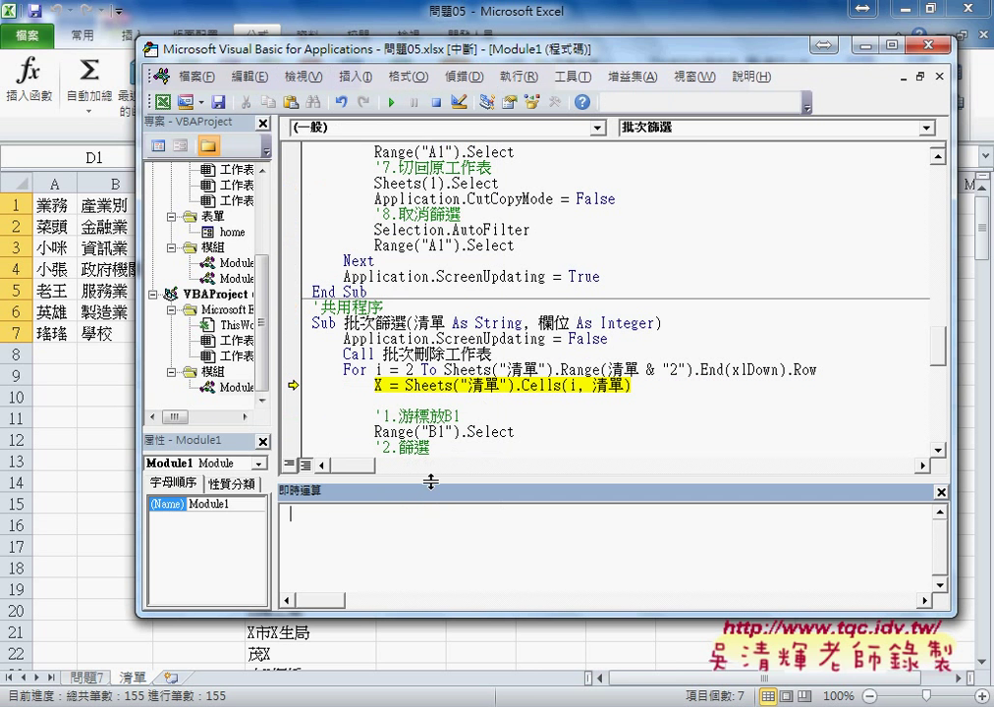
text(?)
key(ctrl+v)
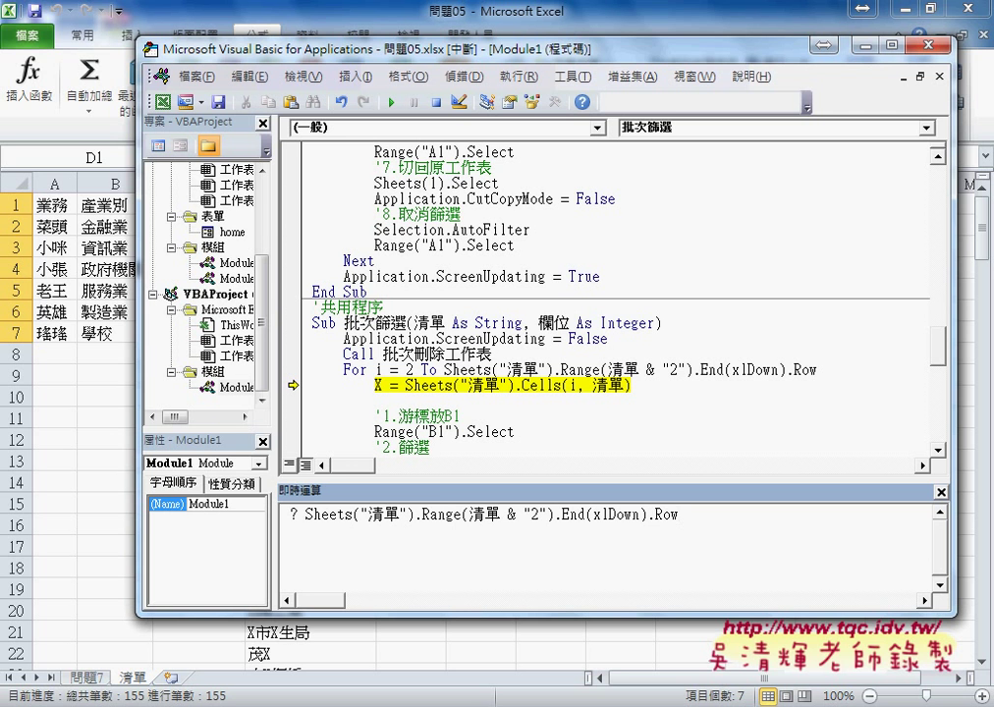
key(Return)
drag(325, 531, 305, 531)
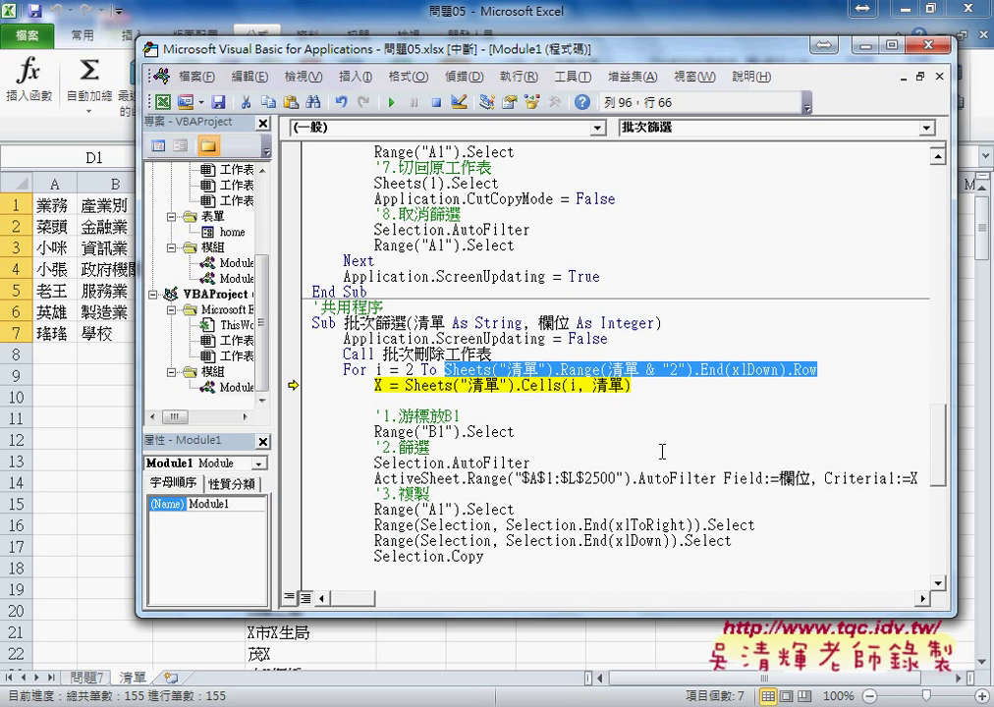
Resume the macro and dismiss the AutoFilter runtime error into break mode.
key(F5)
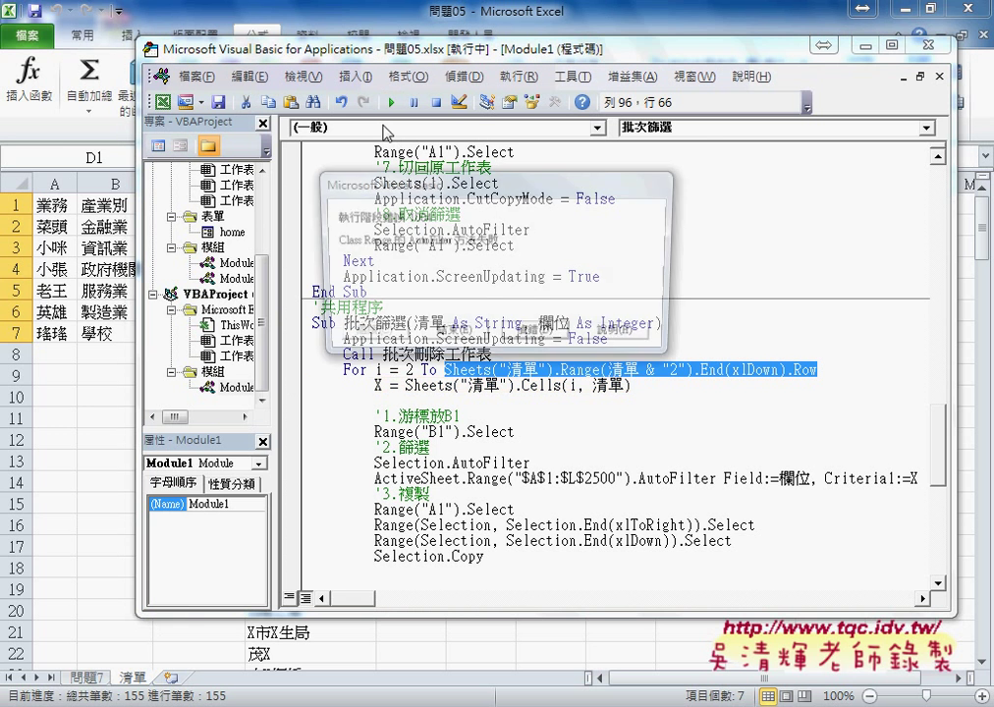
click(537, 335)
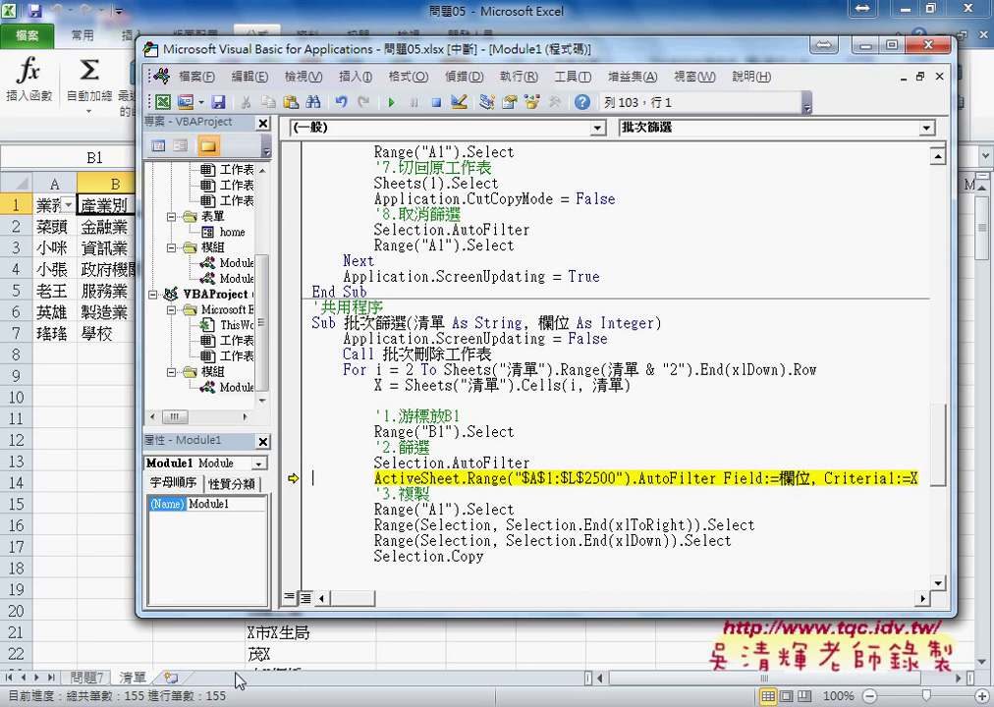
click(87, 677)
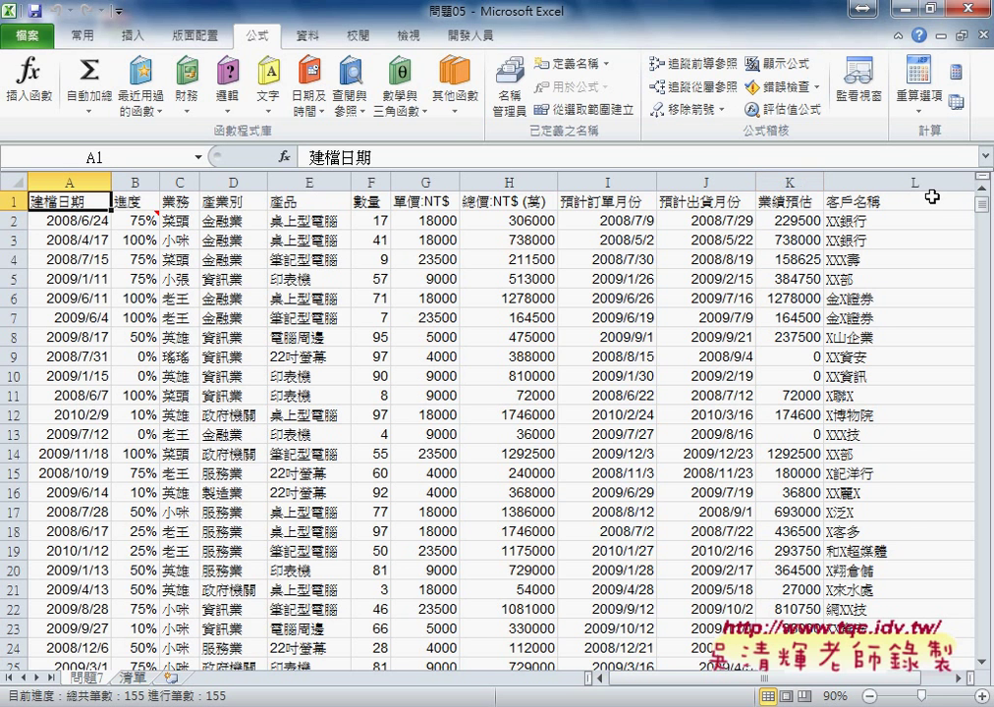
Turn off the filter on the 清單 sheet, then return via 問題7 to the VBA editor.
click(138, 678)
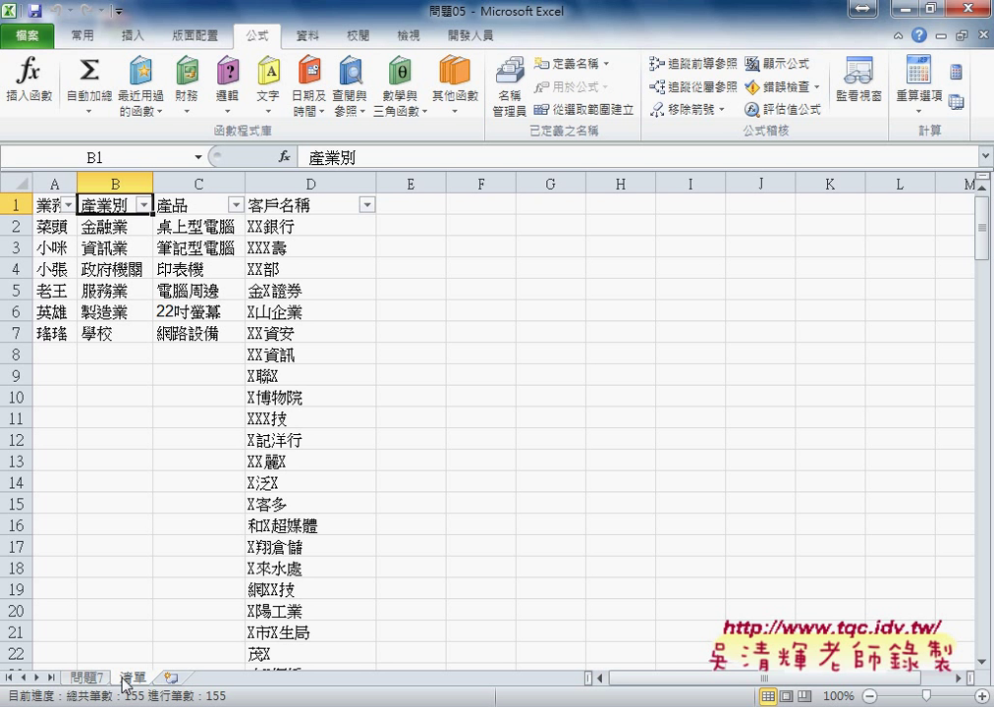
click(85, 678)
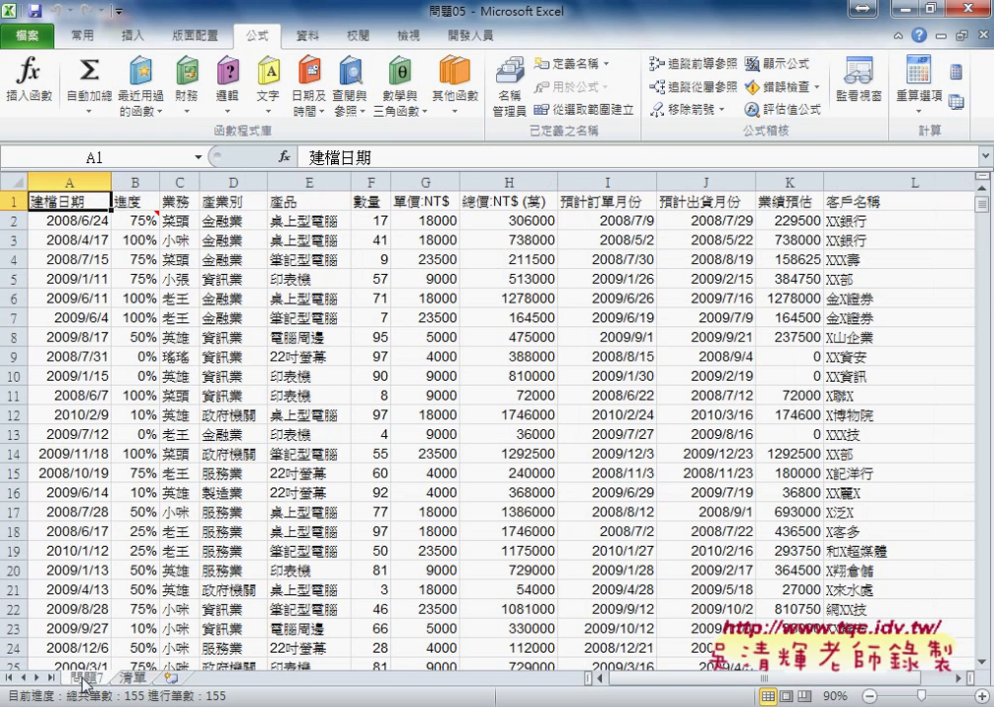
click(136, 678)
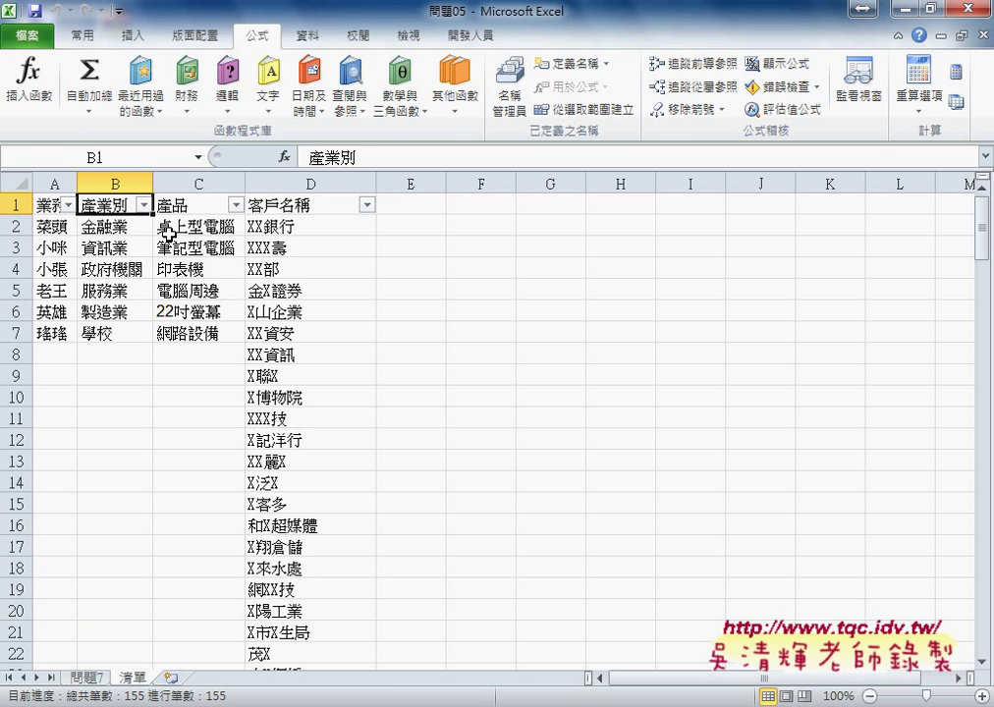
click(308, 35)
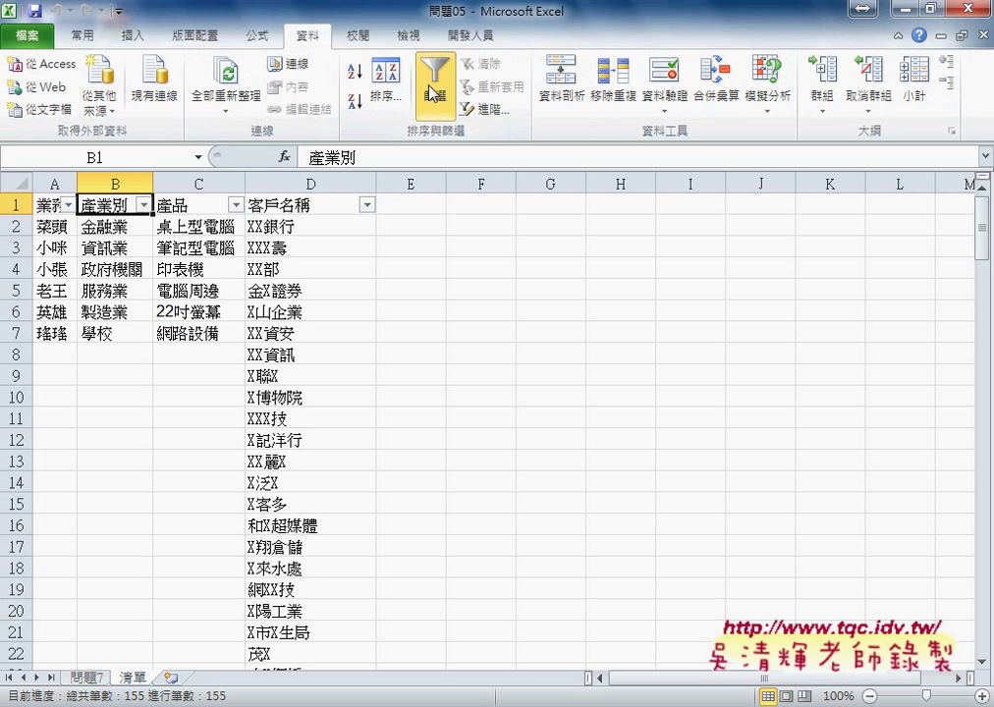
click(433, 93)
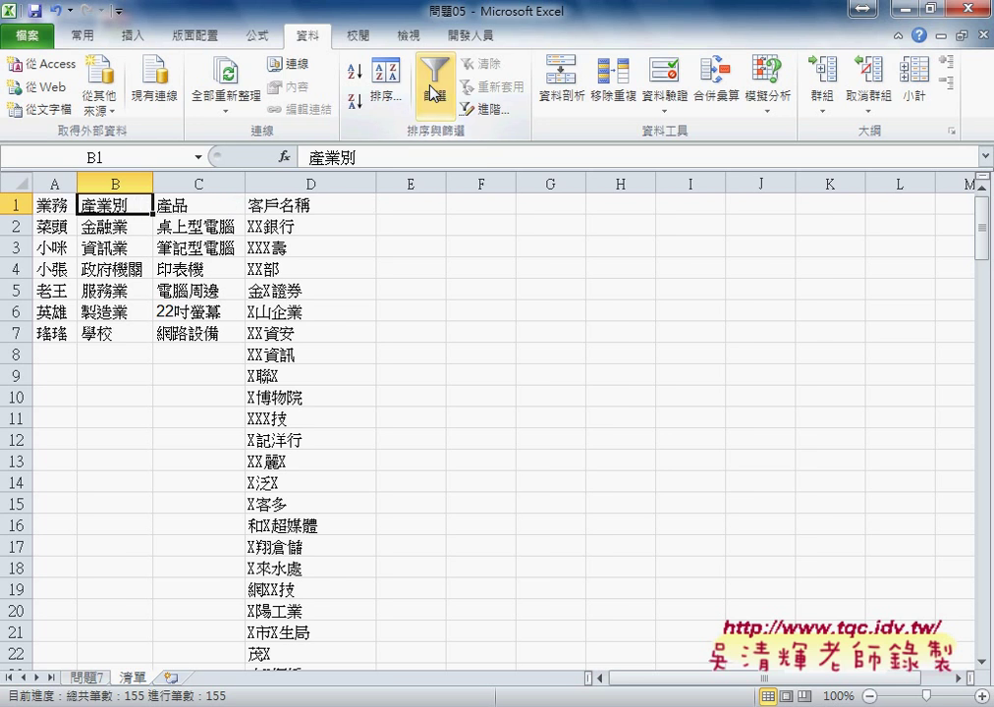
click(84, 678)
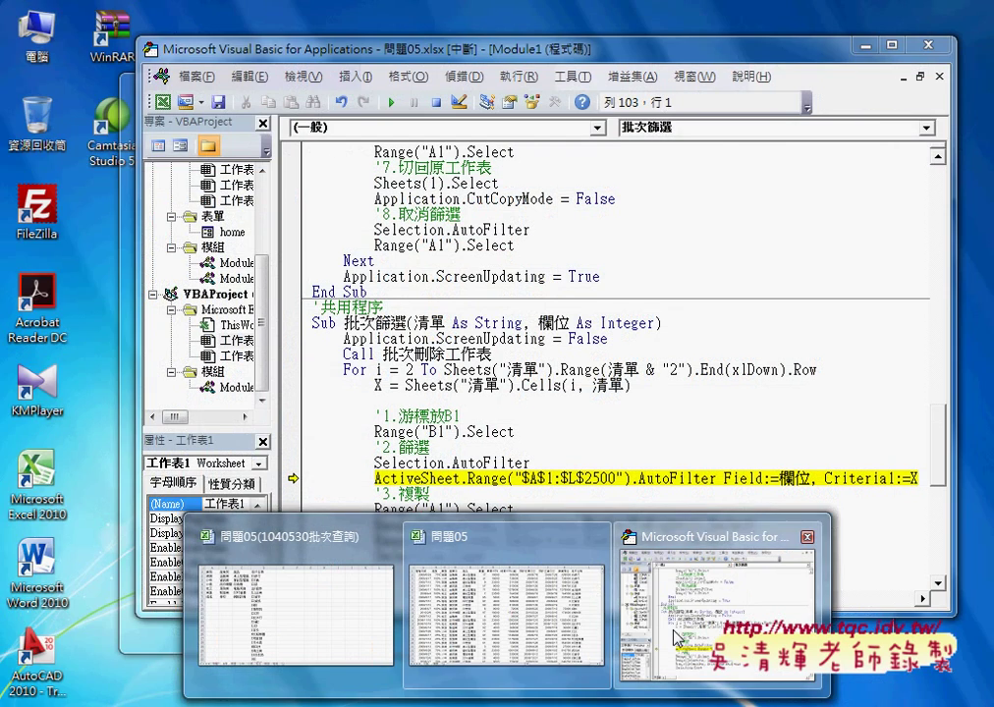
click(717, 609)
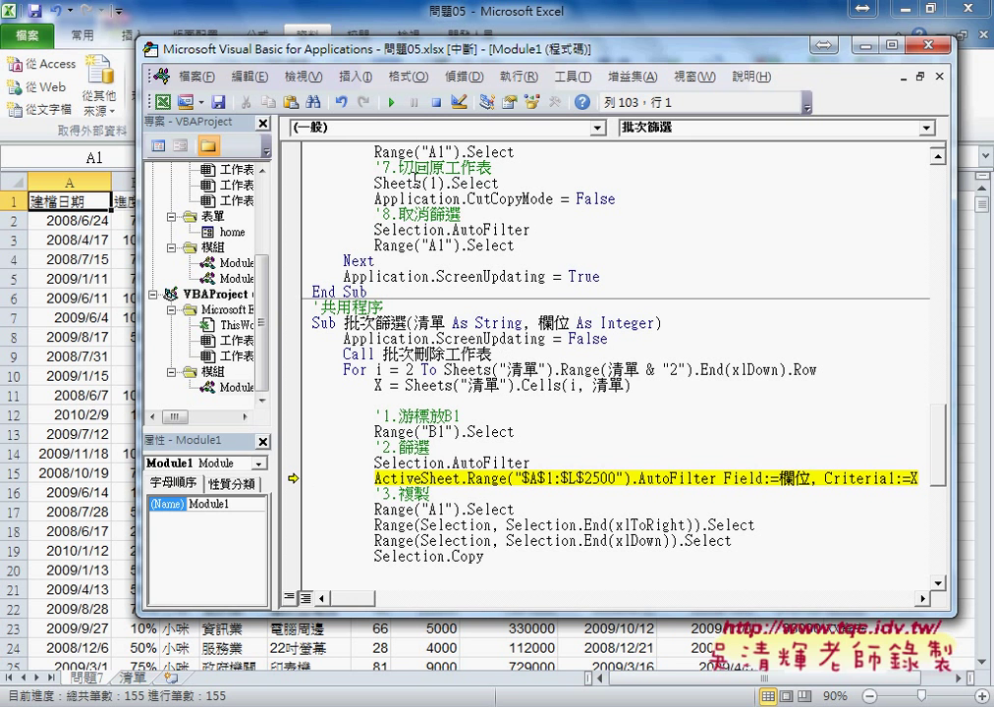
Reset the paused macro and add Sheets(1).Select after Call 批次刪除工作表.
click(436, 102)
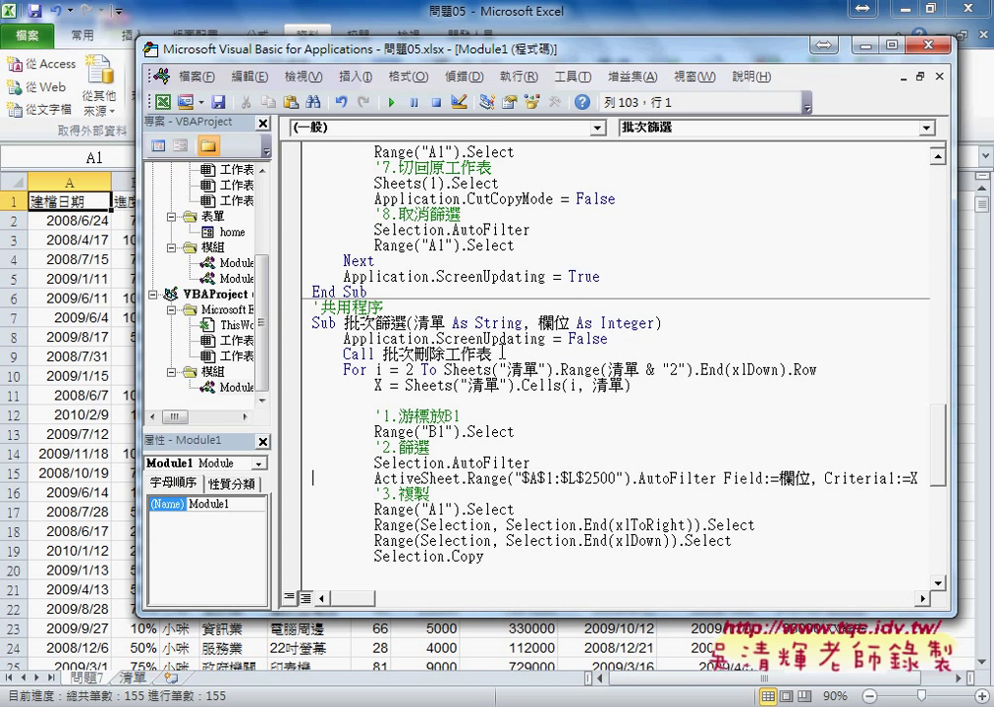
click(515, 354)
key(Return)
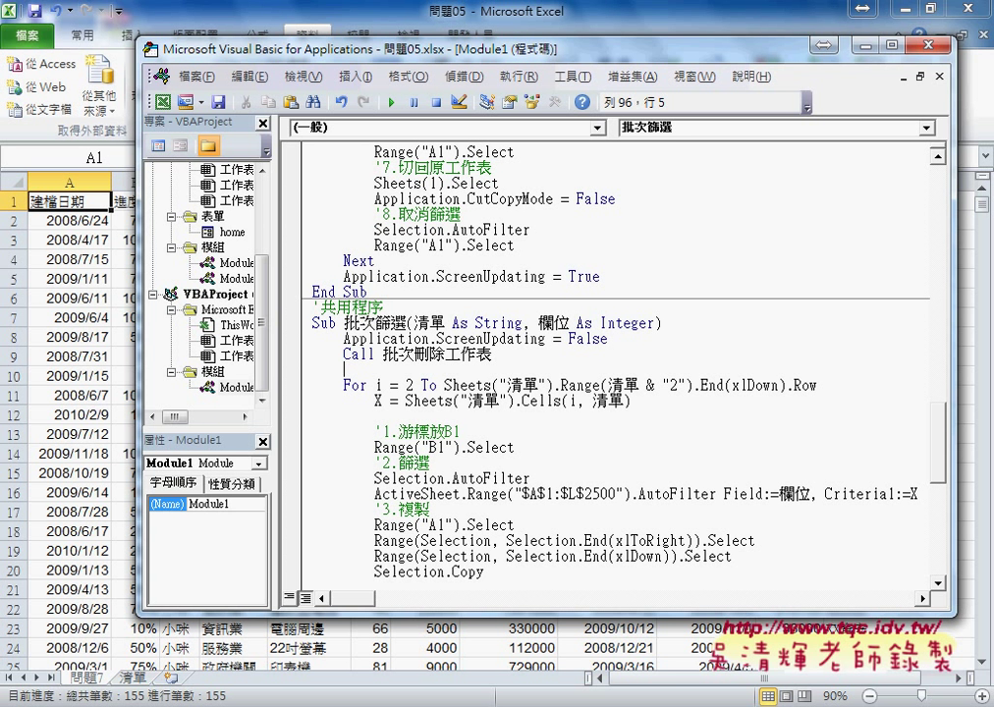
text(sh)
text(eets)
text((1)
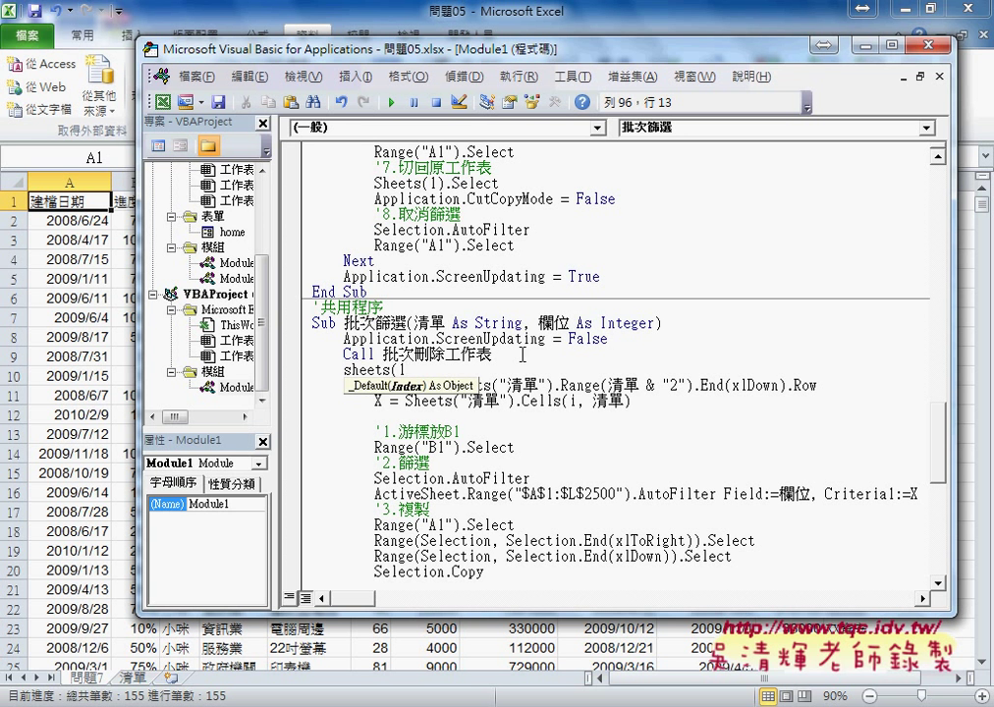
text().se)
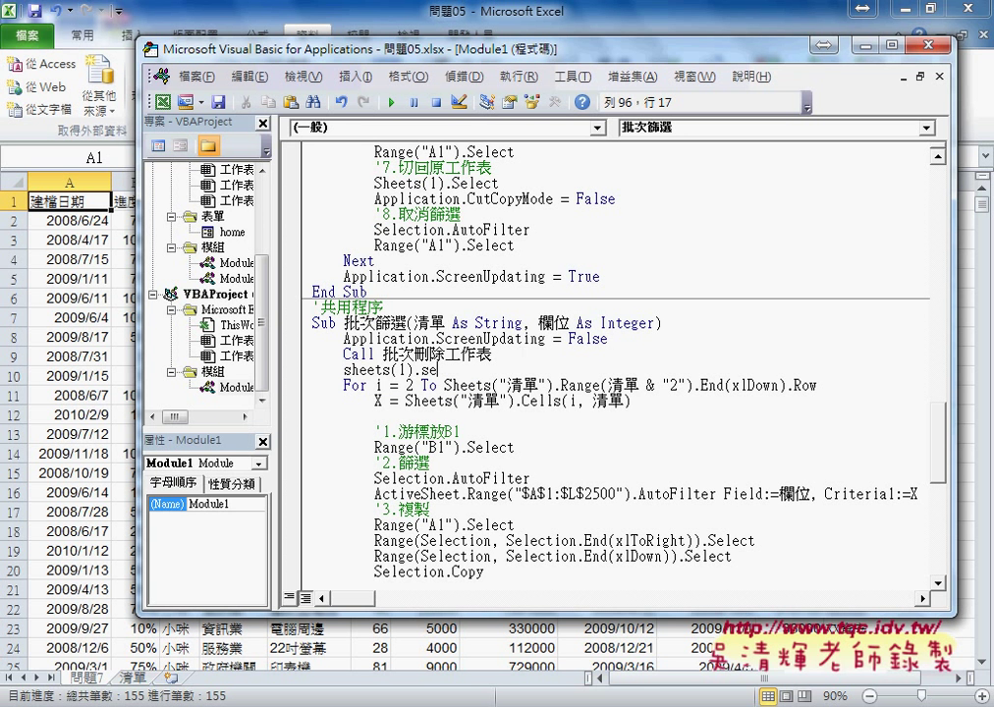
text(lect)
key(Down)
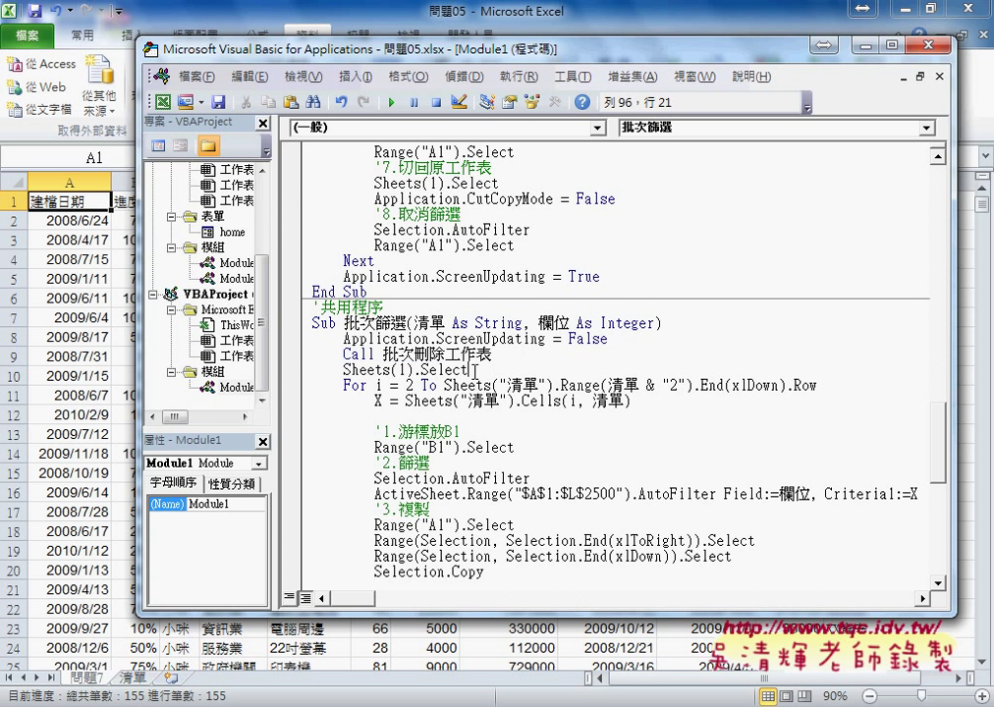
Highlight the new Sheets(1).Select line and set a breakpoint on the For i = 2 line.
drag(468, 371, 343, 378)
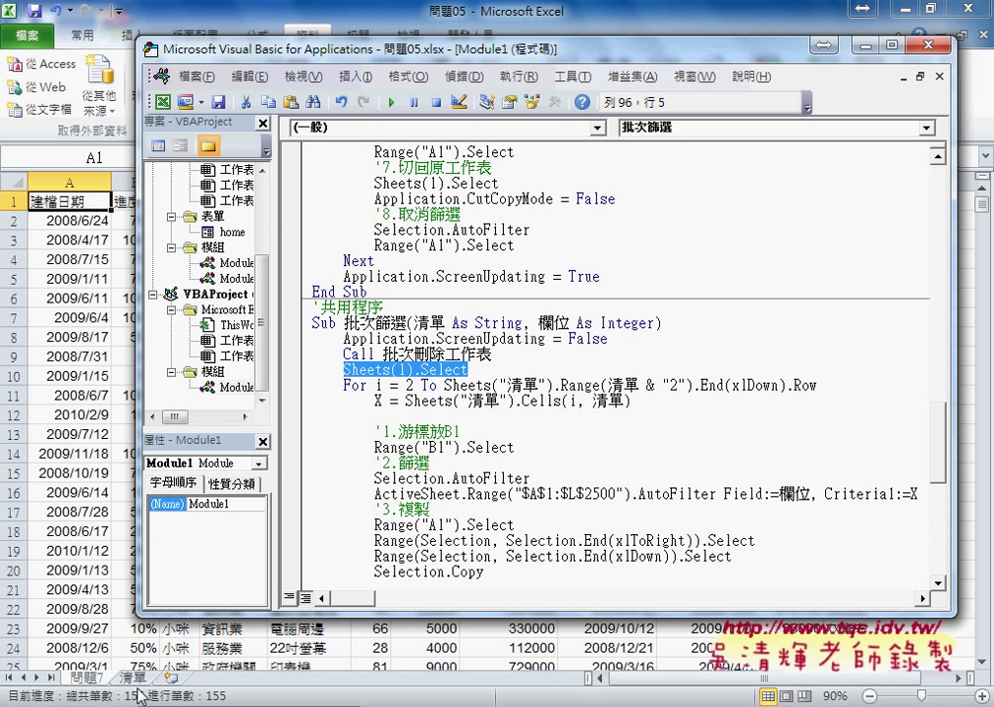
click(501, 385)
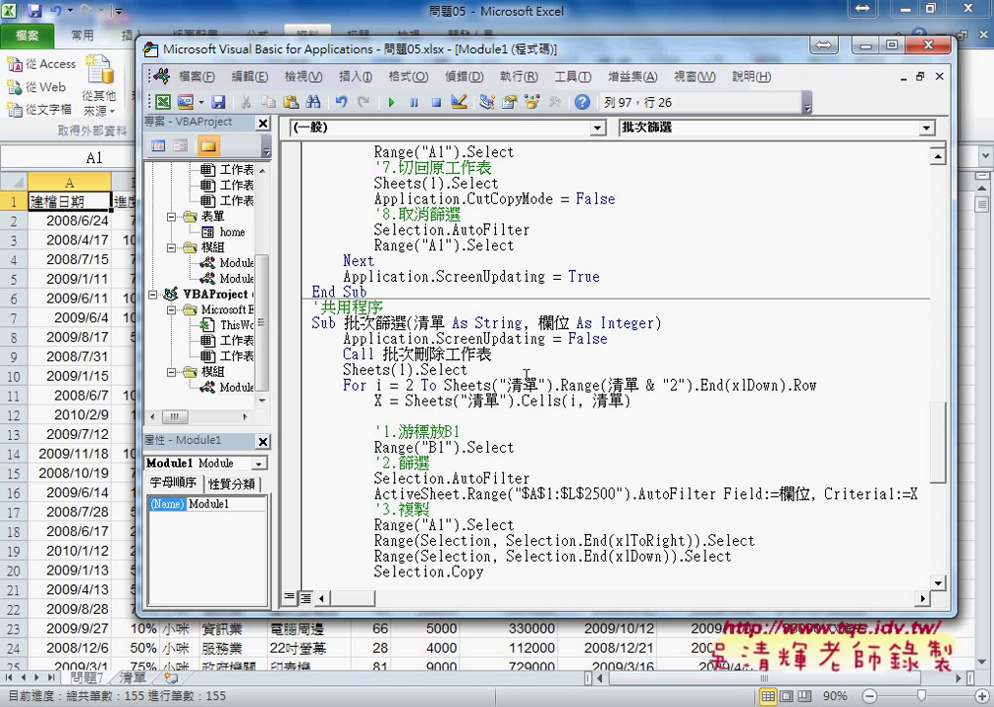
drag(470, 370, 342, 371)
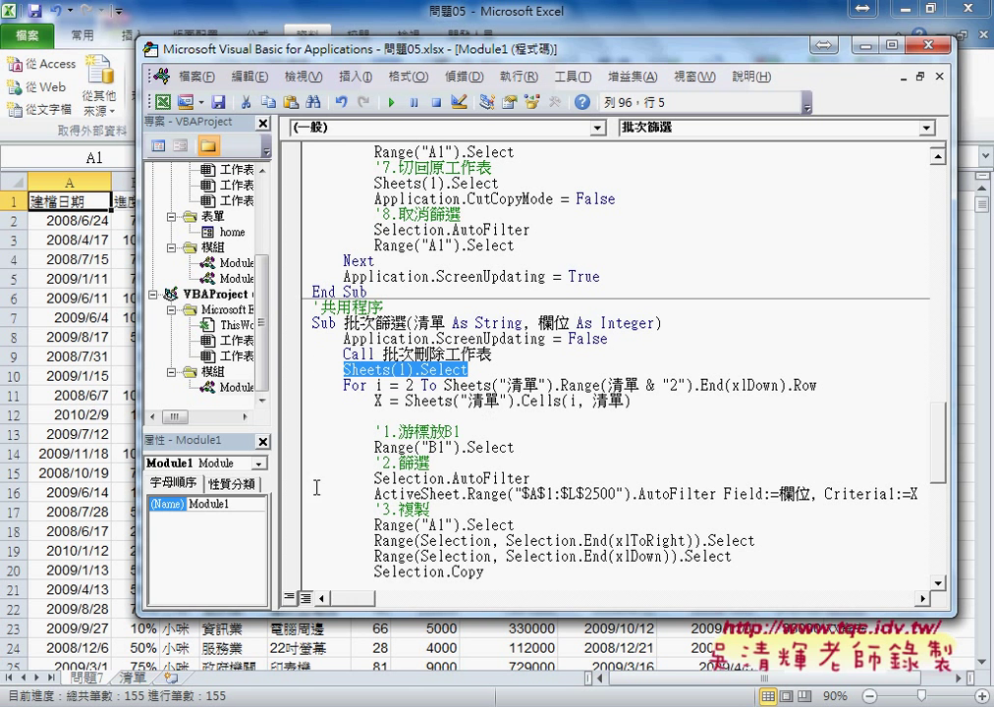
click(290, 385)
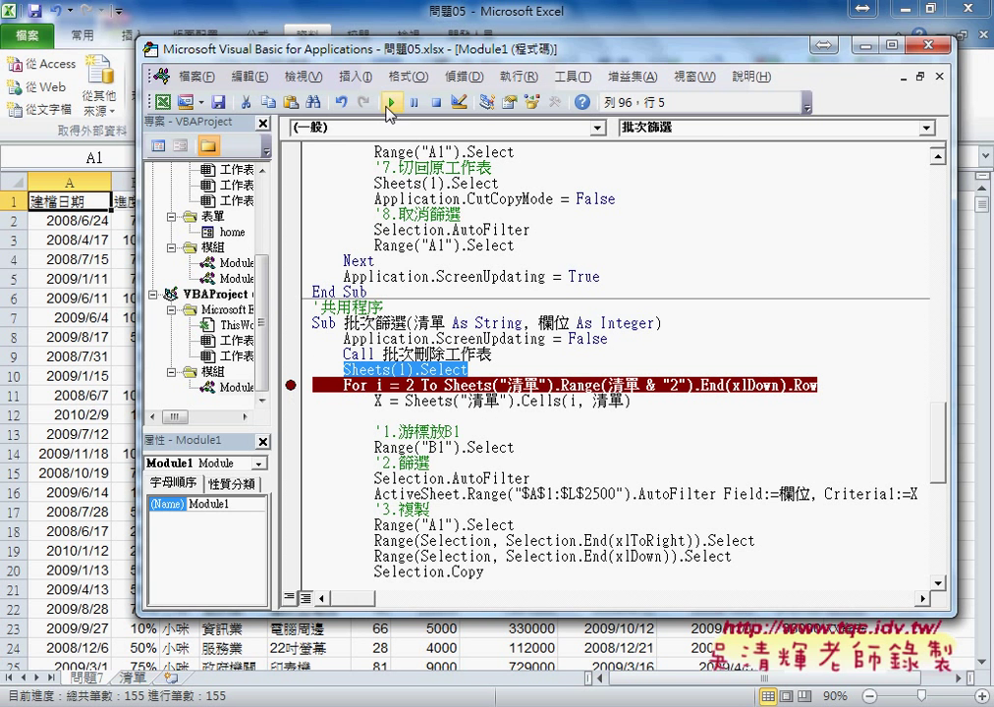
Run 批次篩選客戶2 to the For breakpoint, step once, then let it finish.
click(392, 103)
click(639, 224)
scroll(560, 366, down, 2)
scroll(560, 367, down, 3)
scroll(560, 367, down, 5)
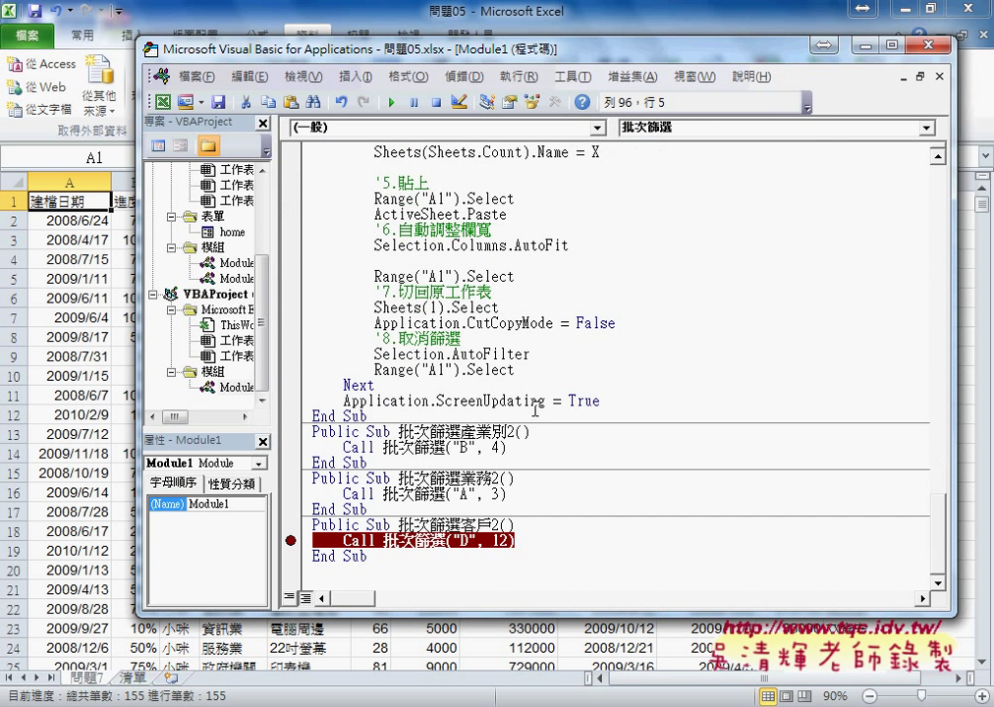
click(491, 540)
click(392, 102)
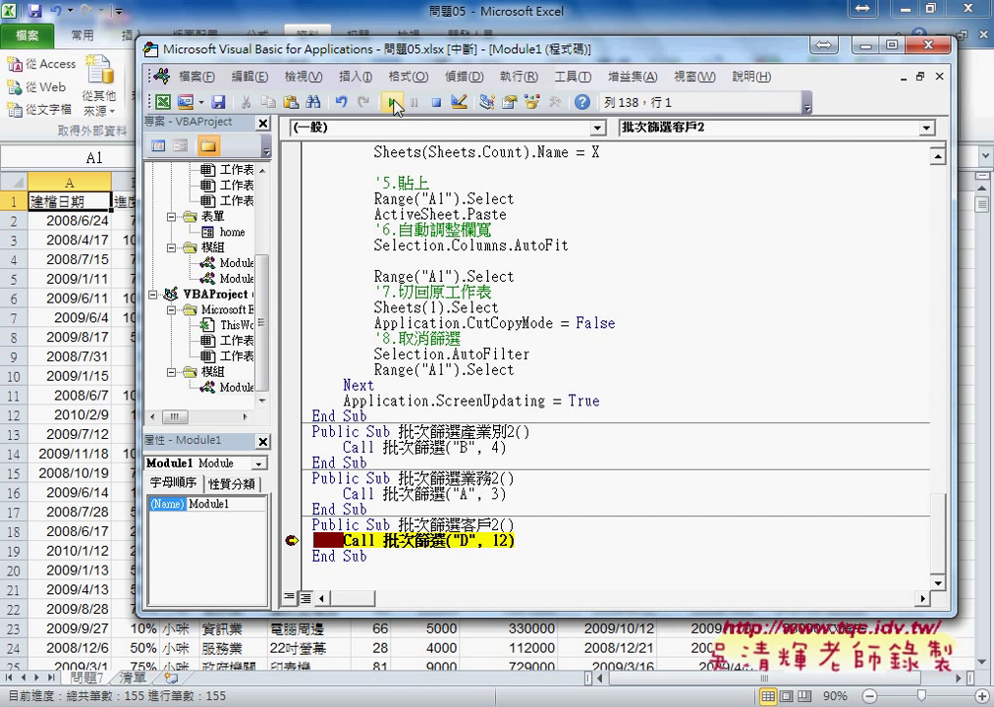
click(392, 102)
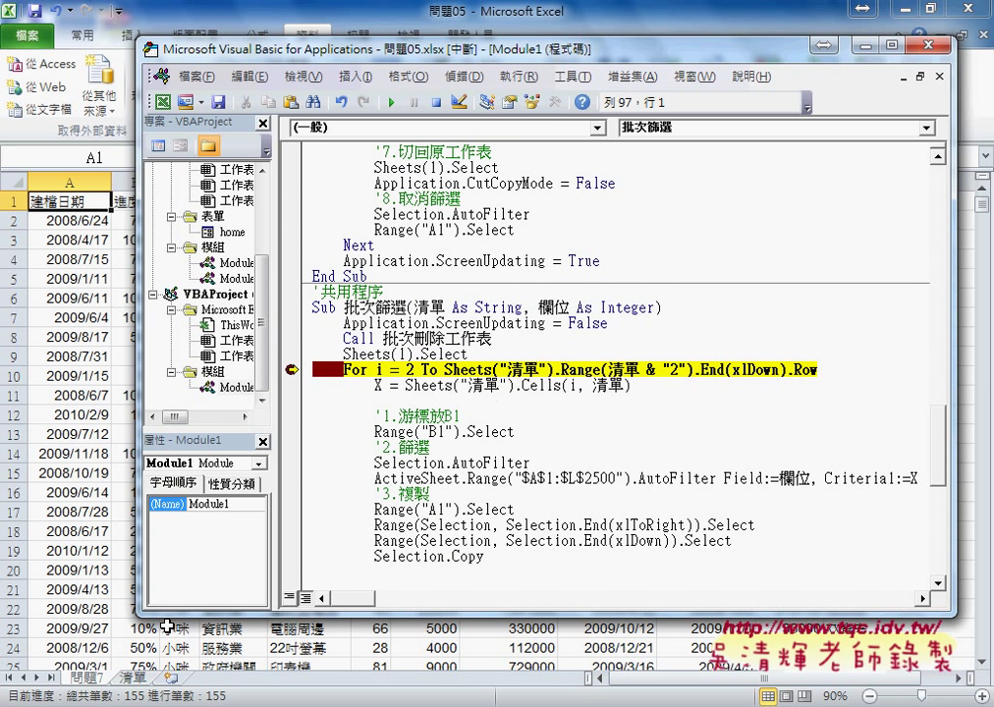
key(F8)
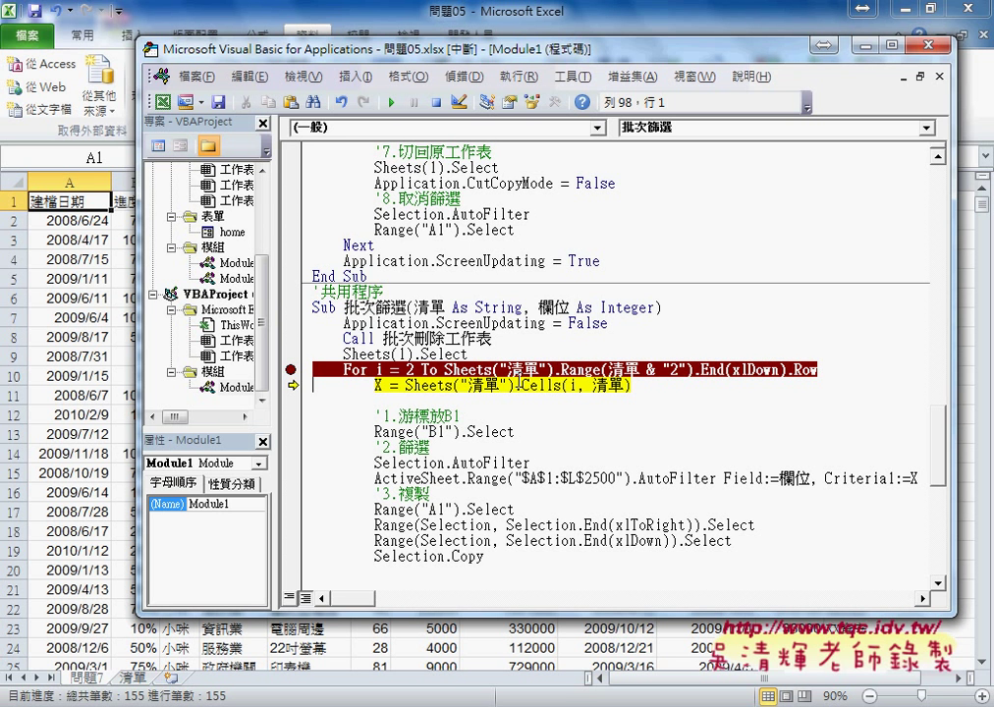
key(F5)
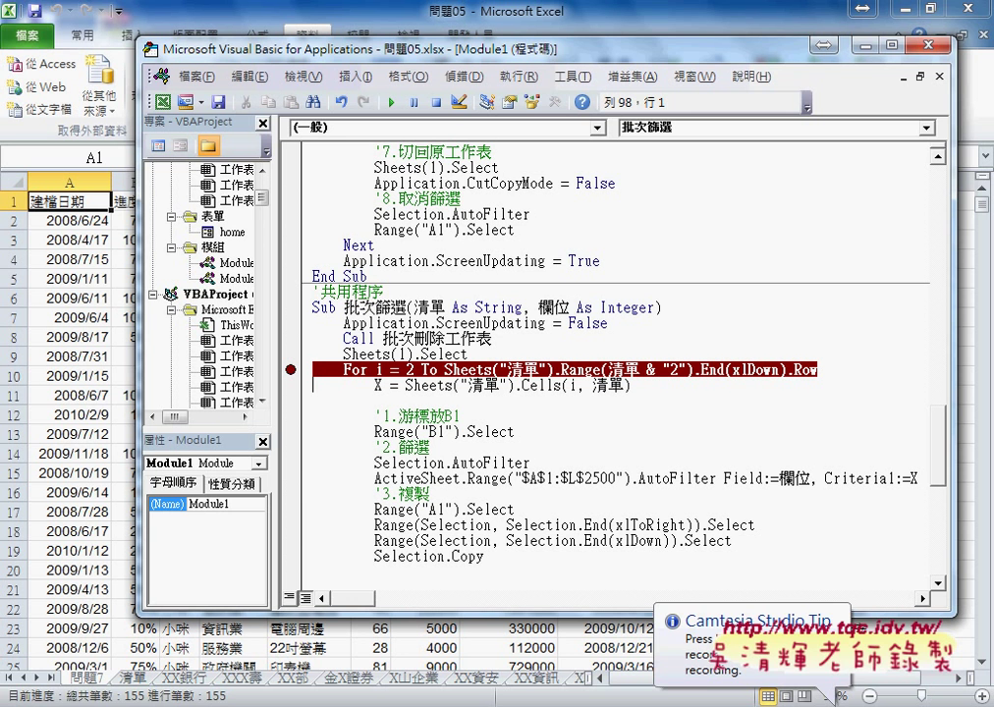
Annotate the status bar's 155-of-155 progress message and link it to the loop.
drag(226, 702, 143, 700)
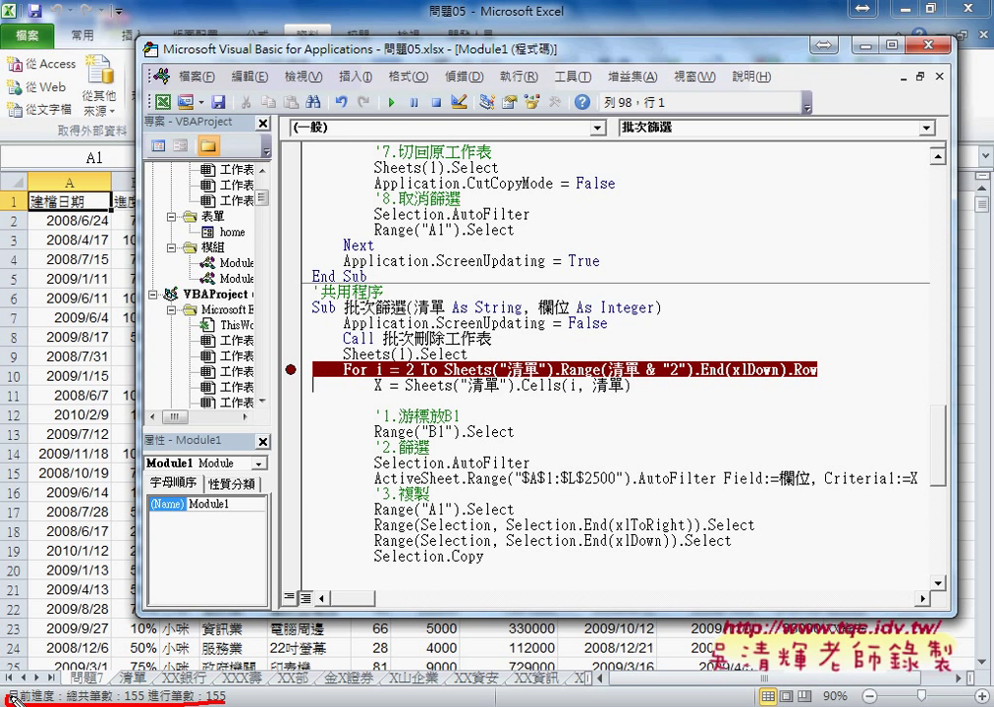
mouse_move(379, 388)
mouse_down()
mouse_move(211, 685)
mouse_move(197, 694)
mouse_move(236, 668)
mouse_up()
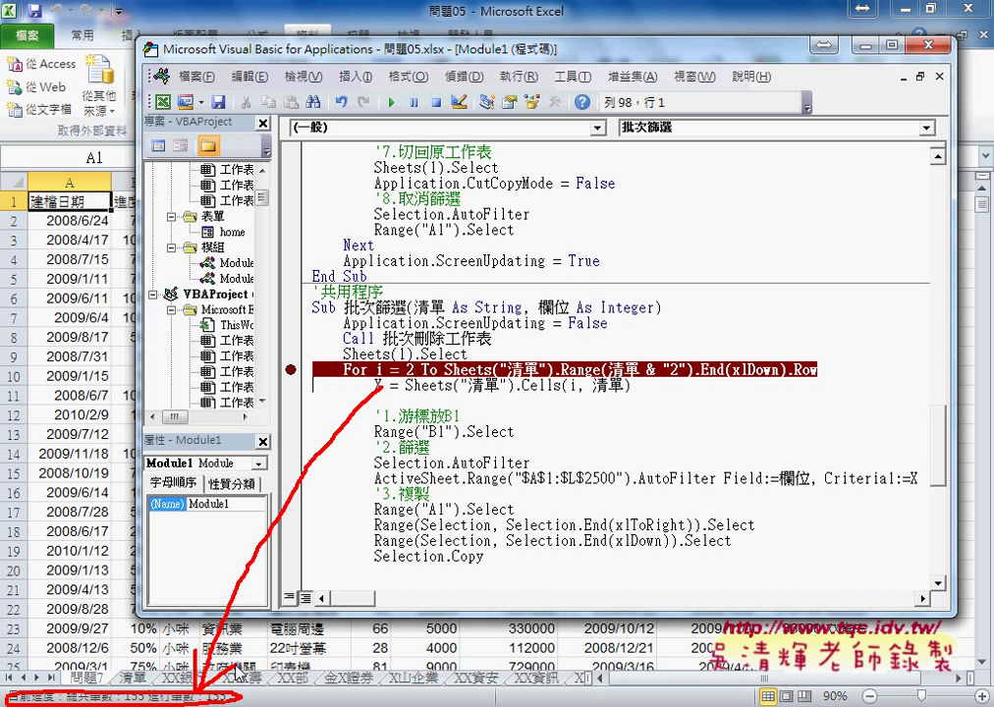
key(Escape)
Clear the breakpoint on the For i = 2 line and select its end-row expression.
click(444, 370)
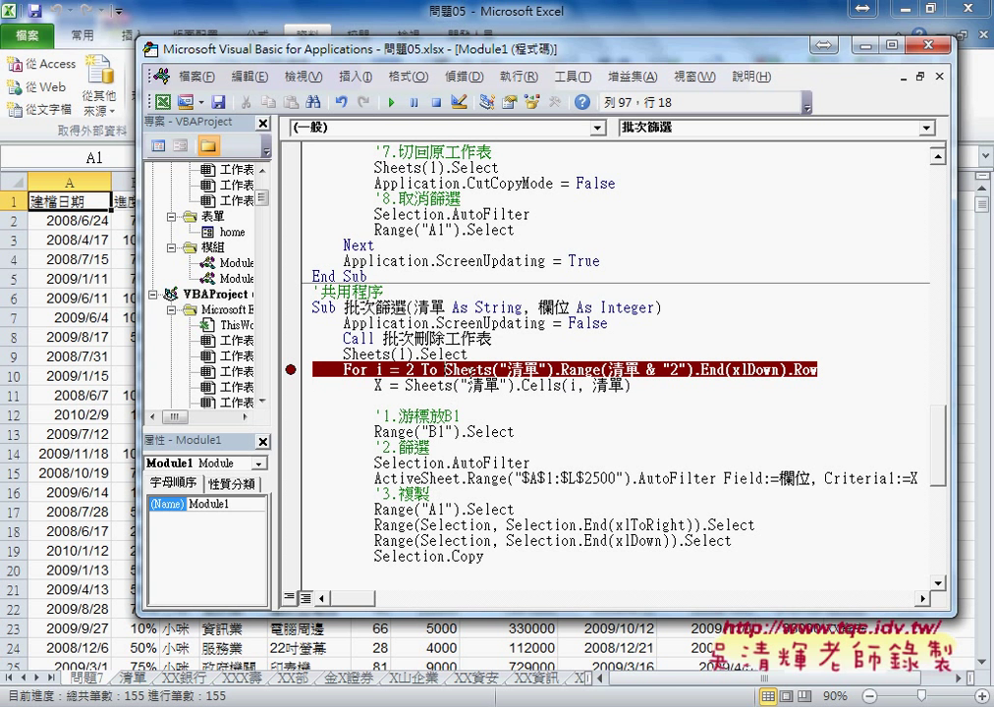
click(490, 356)
click(291, 369)
drag(444, 371, 841, 371)
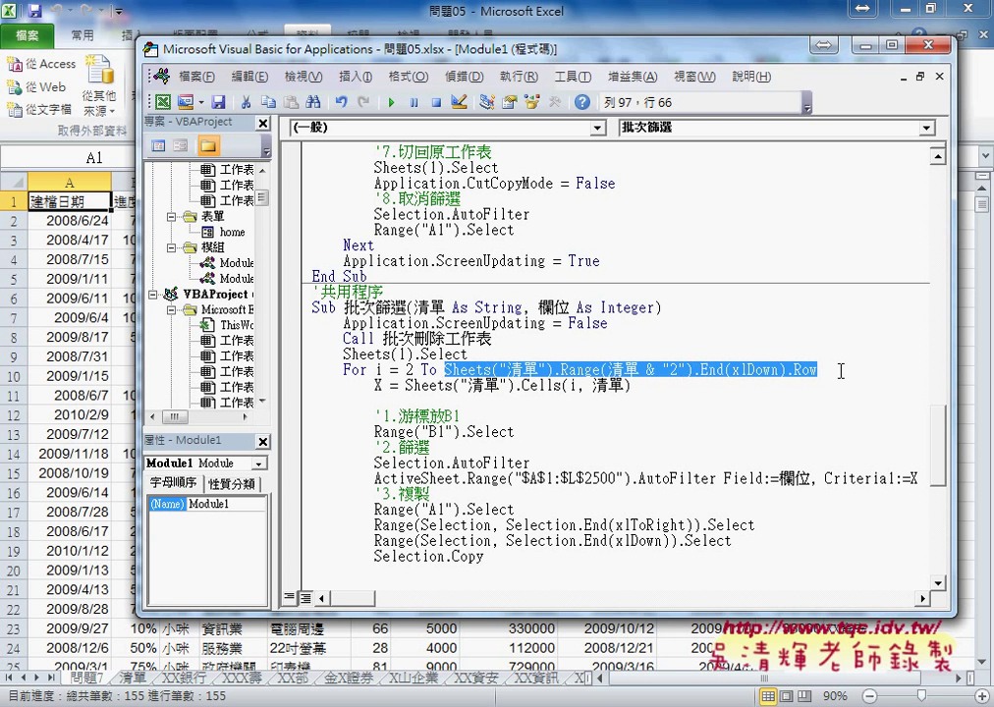
Add r = Sheets("清單").Range(清單 & "2").End(xlDown).Row after Sheets(1).Select.
click(566, 349)
key(Return)
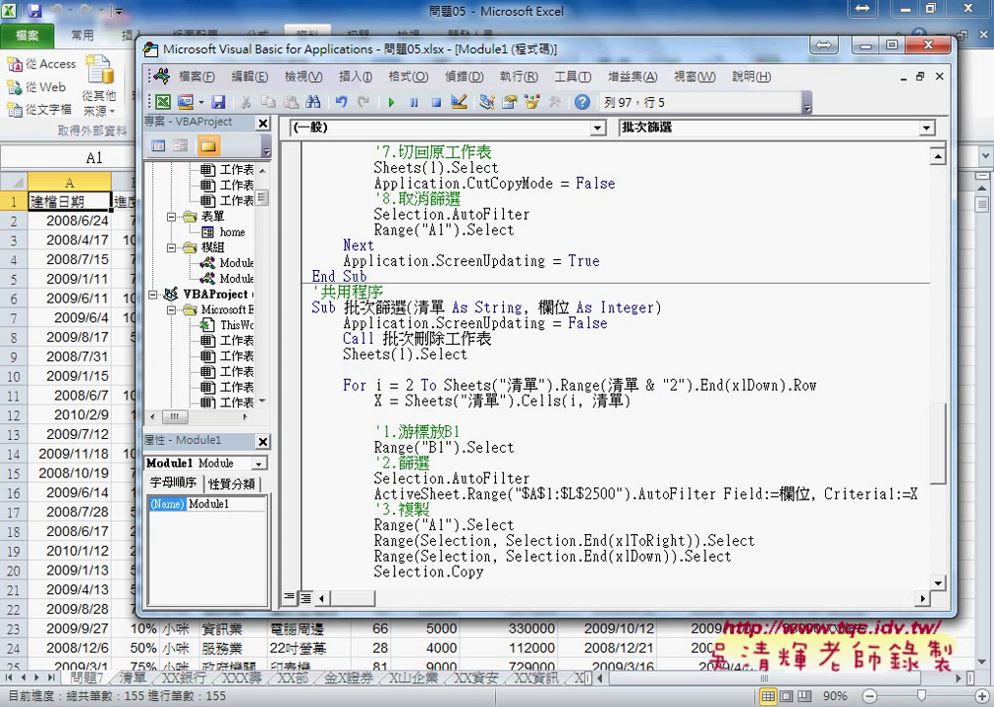
text(r)
text(=)
key(Return)
key(Return)
drag(817, 387, 444, 386)
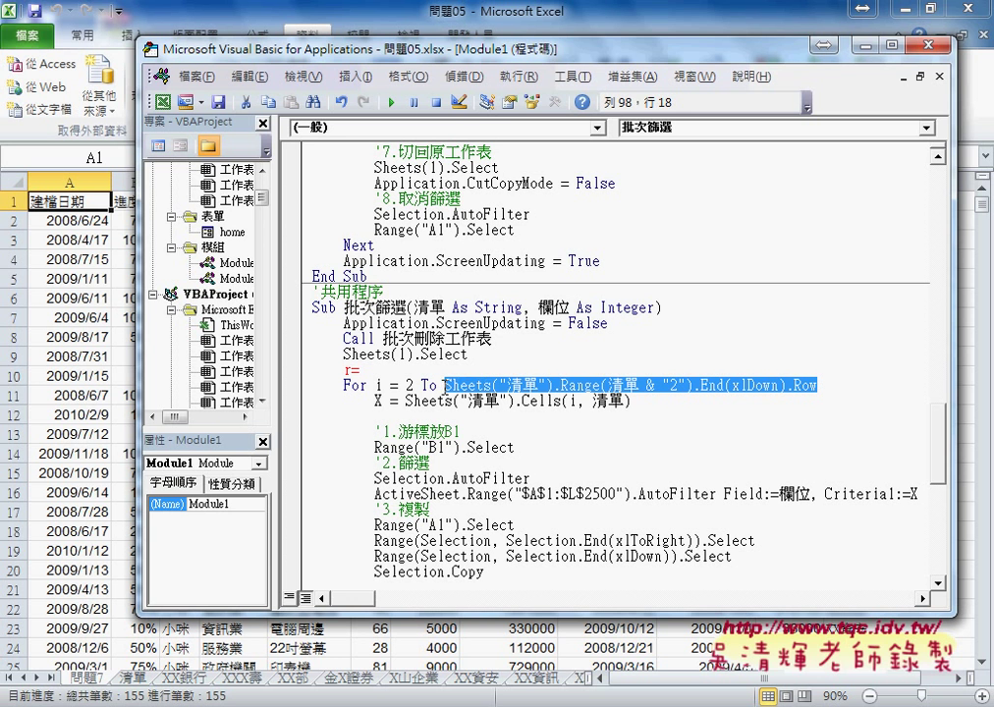
key(ctrl+c)
click(374, 371)
key(ctrl+v)
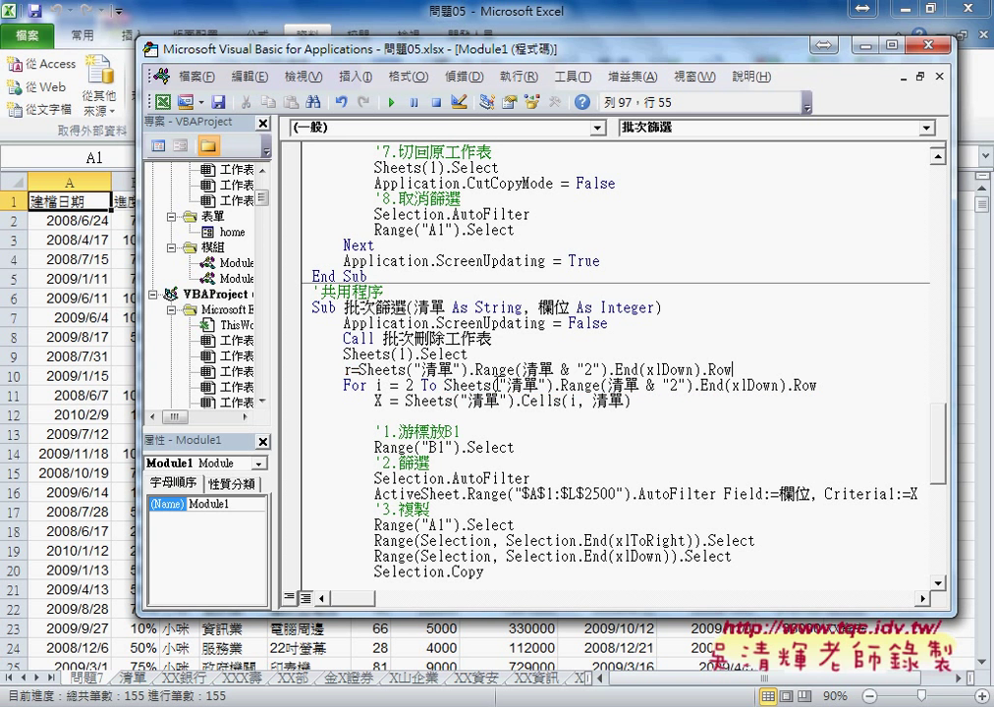
Replace the For loop's end-row expression with r, giving For i = 2 To r.
drag(818, 386, 447, 386)
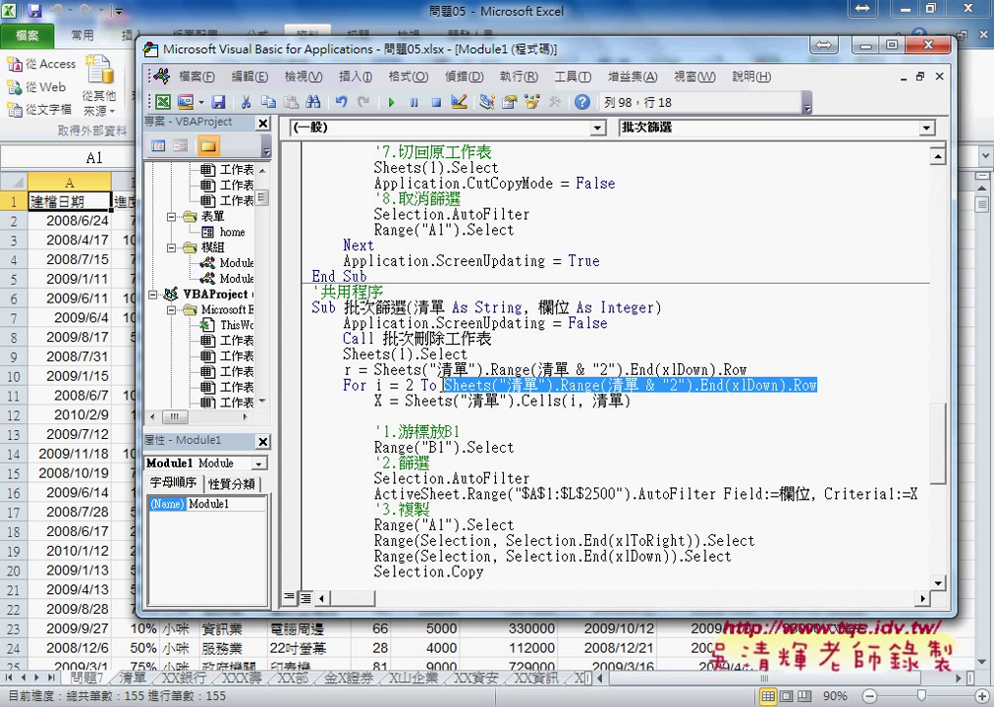
text(r i = 2 To r)
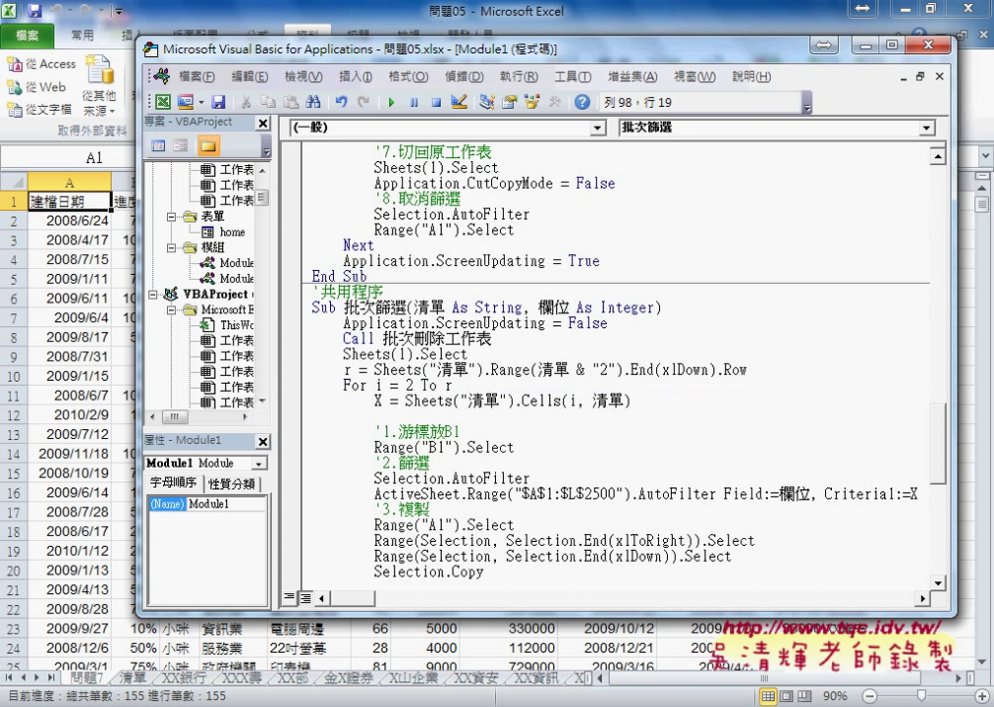
click(460, 432)
click(449, 386)
key(Right)
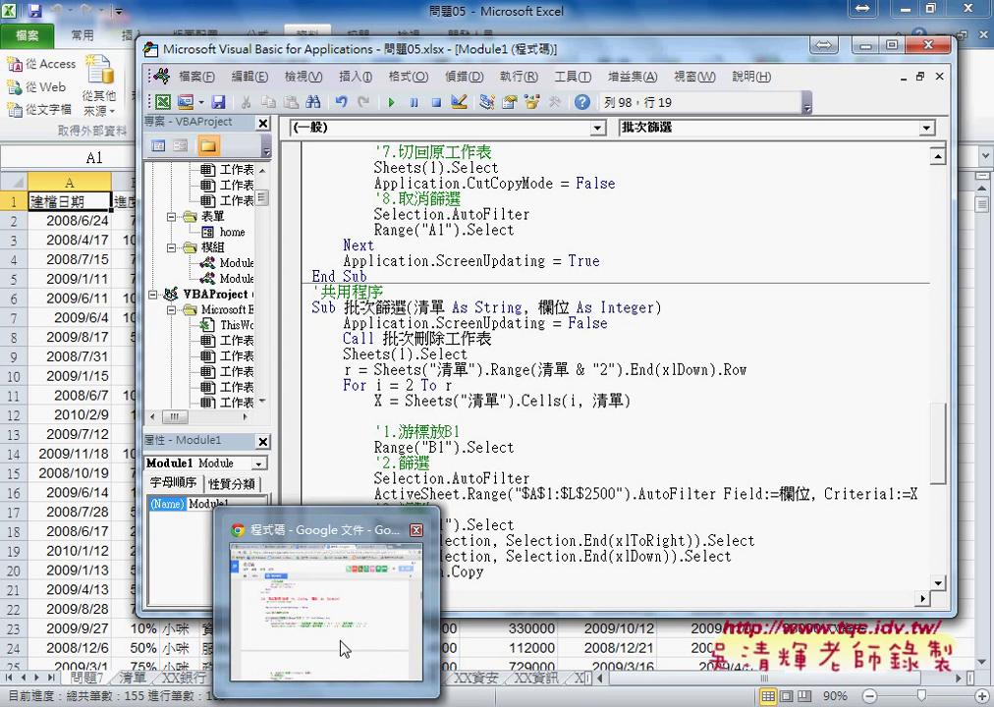
Copy the Application.StatusBar progress line from the Google Docs notes and return to VBA.
click(343, 645)
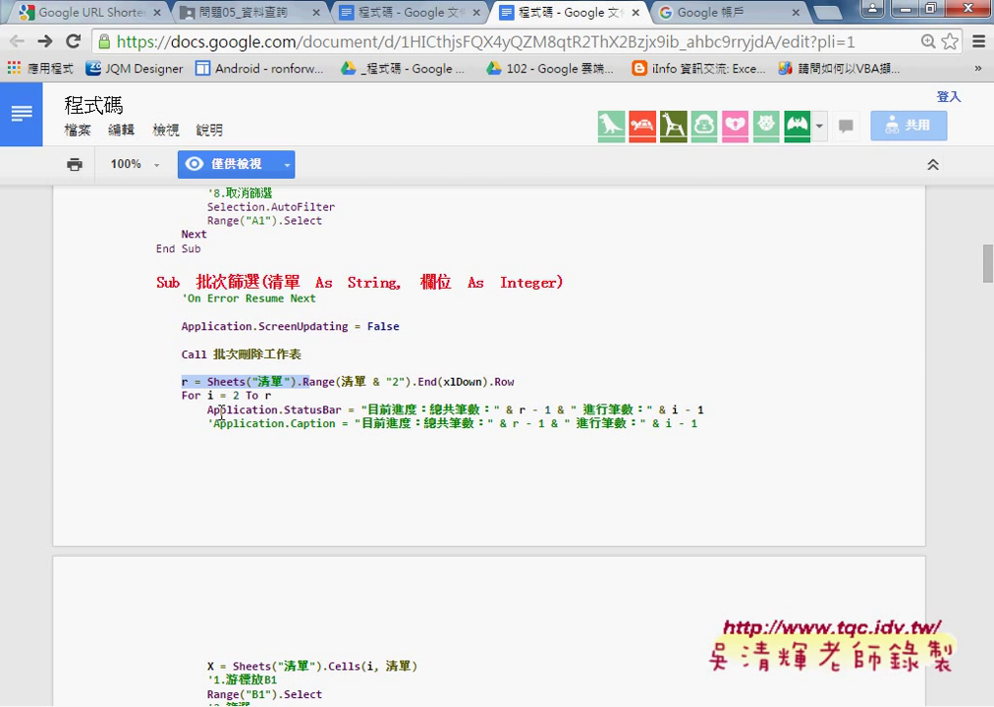
drag(182, 395, 279, 411)
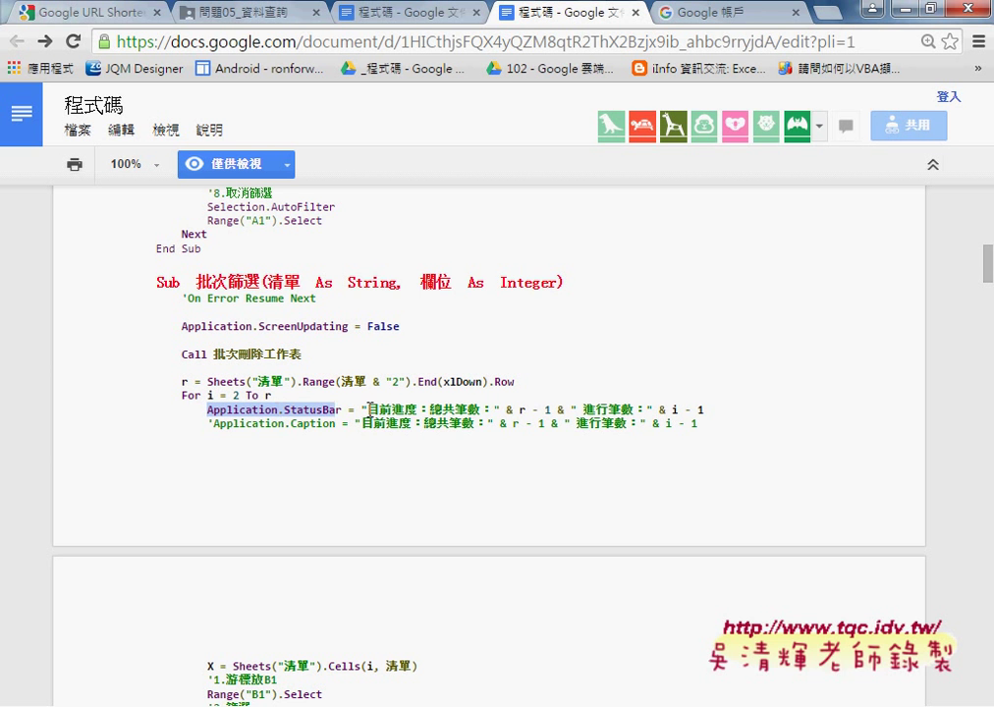
drag(279, 411, 717, 410)
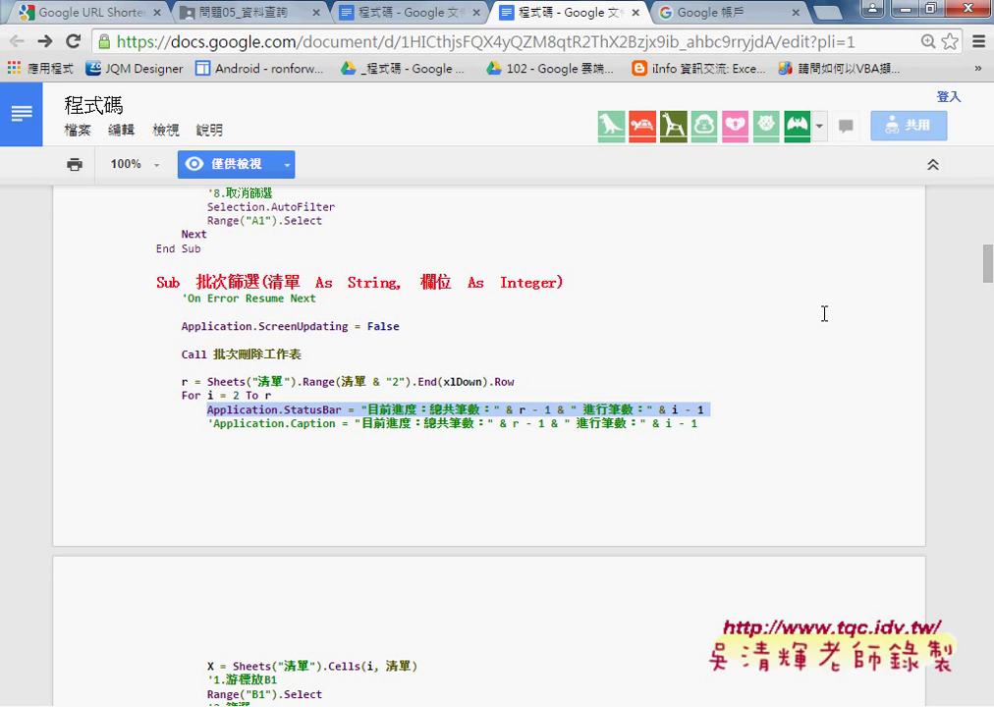
key(alt+Tab)
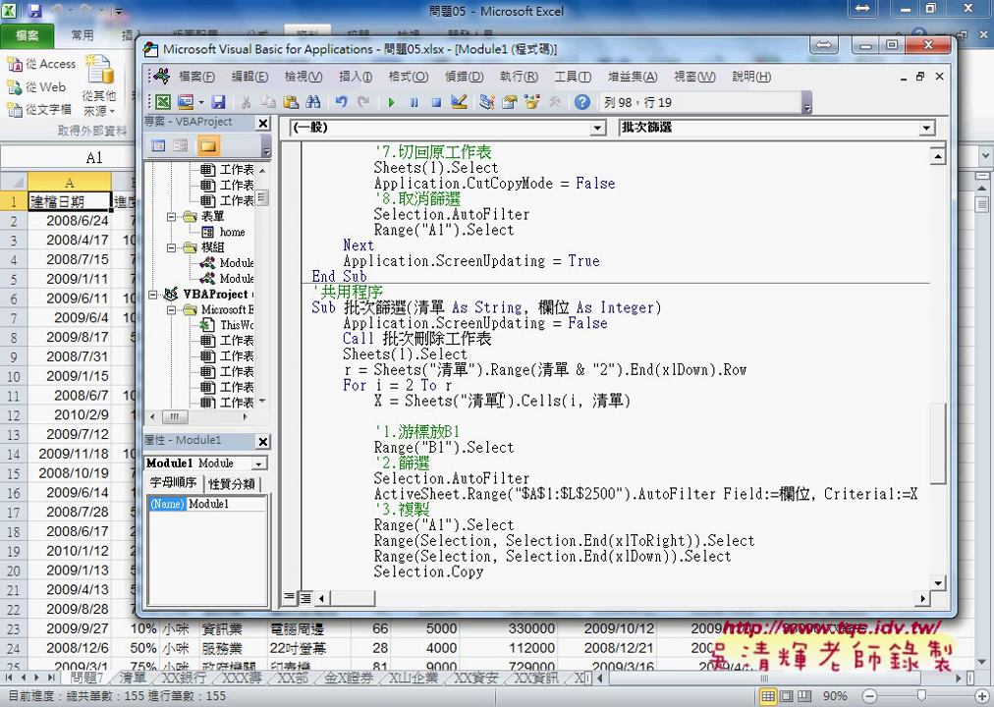
Paste the StatusBar line as the first line of the For i = 2 To r loop and collapse the side panes.
key(Return)
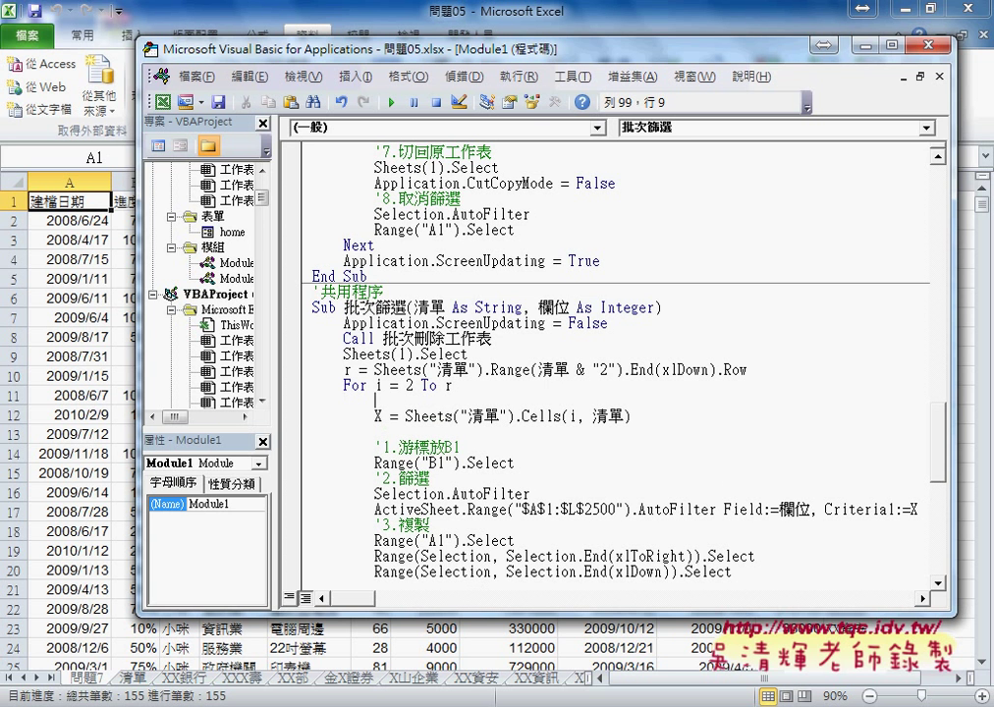
key(ctrl+v)
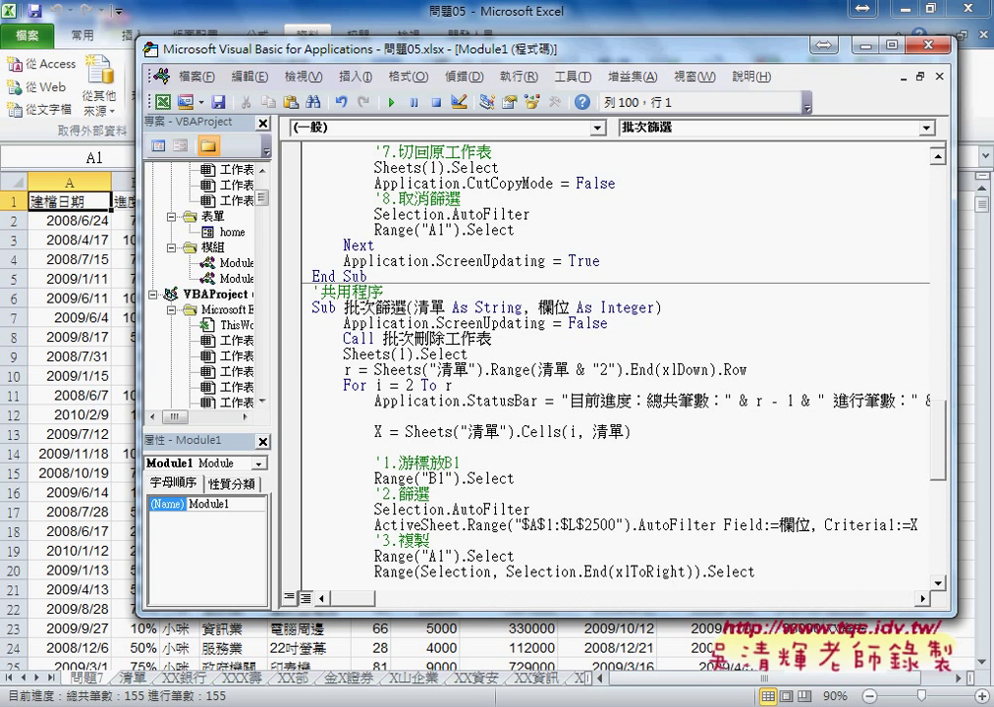
key(BackSpace)
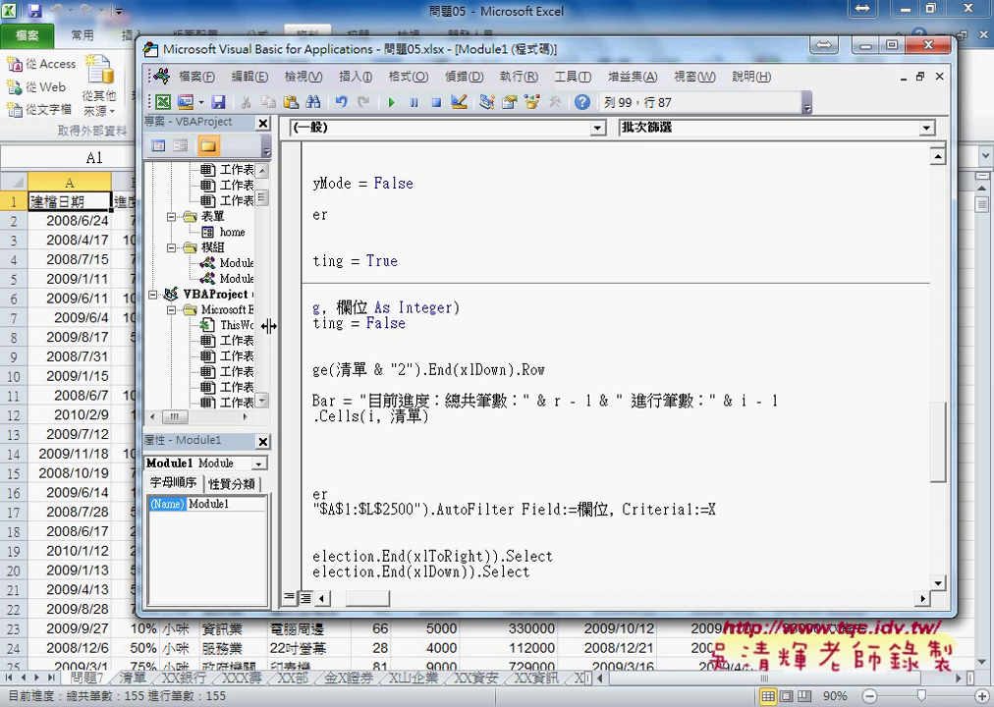
mouse_move(208, 122)
mouse_down()
mouse_move(174, 326)
mouse_move(157, 294)
mouse_up()
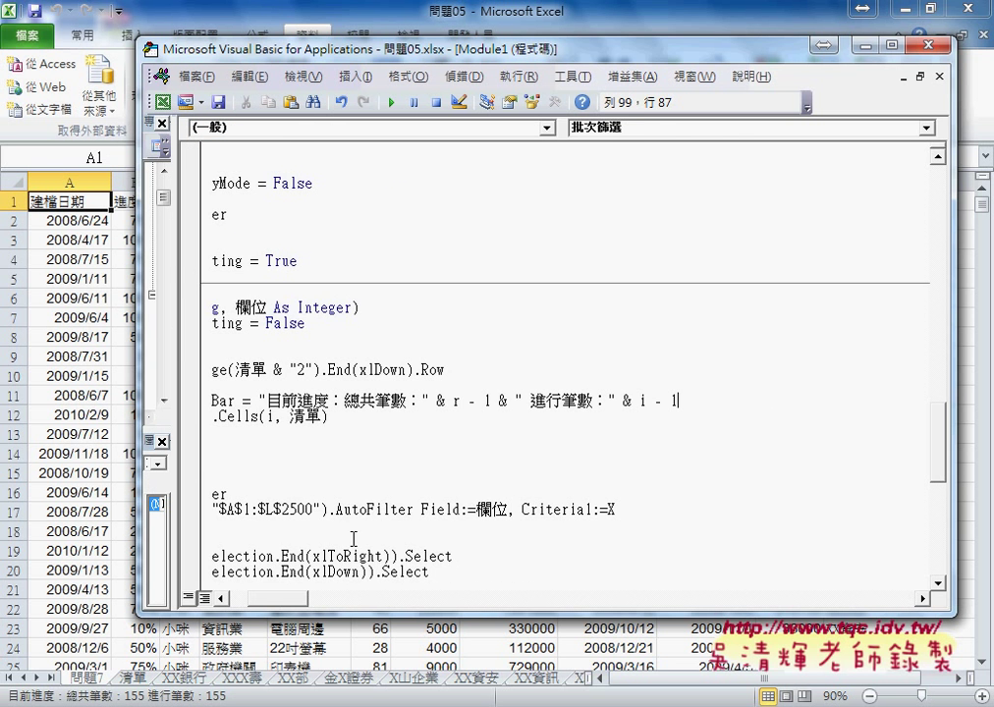
click(282, 601)
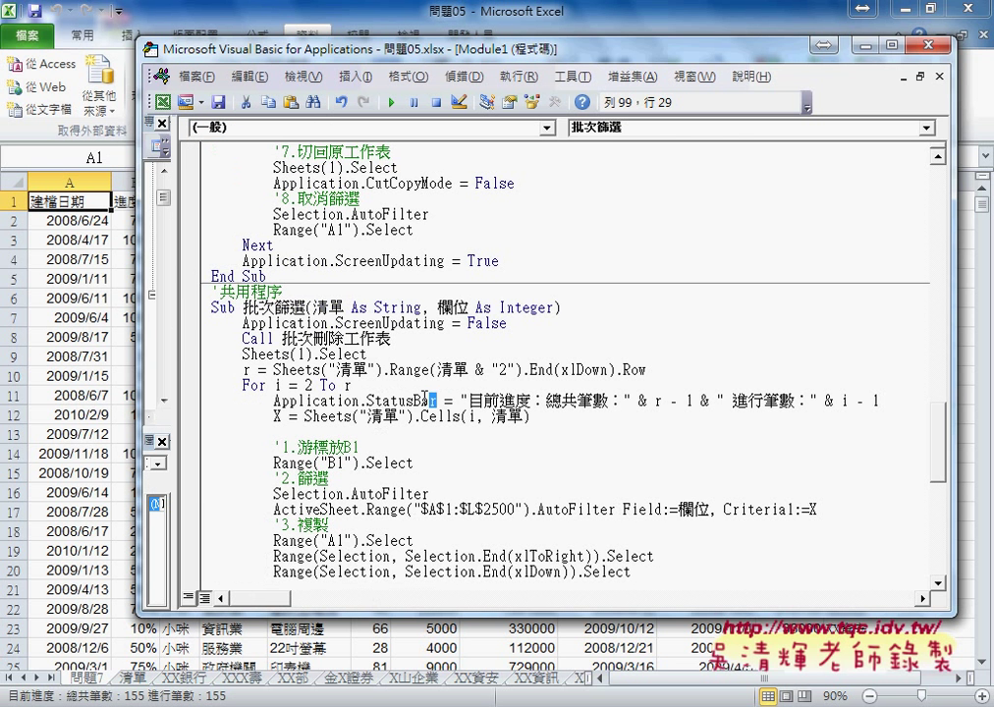
Walk through the progress line: 總共筆數 r - 1, 進行筆數 i - 1, and loop counter i.
drag(436, 401, 272, 402)
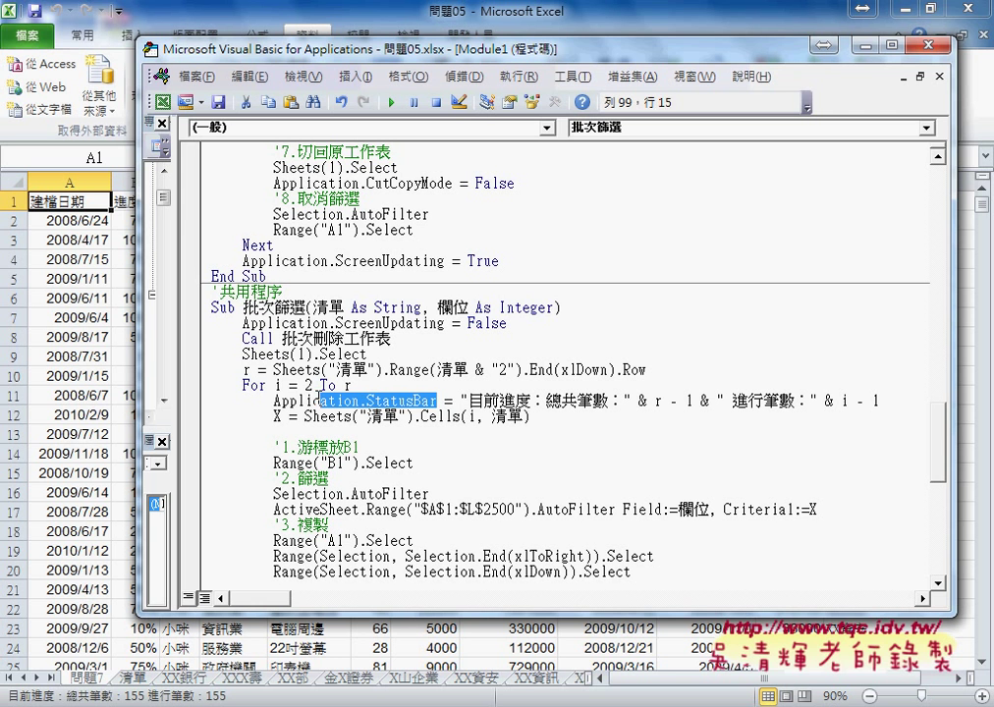
click(542, 401)
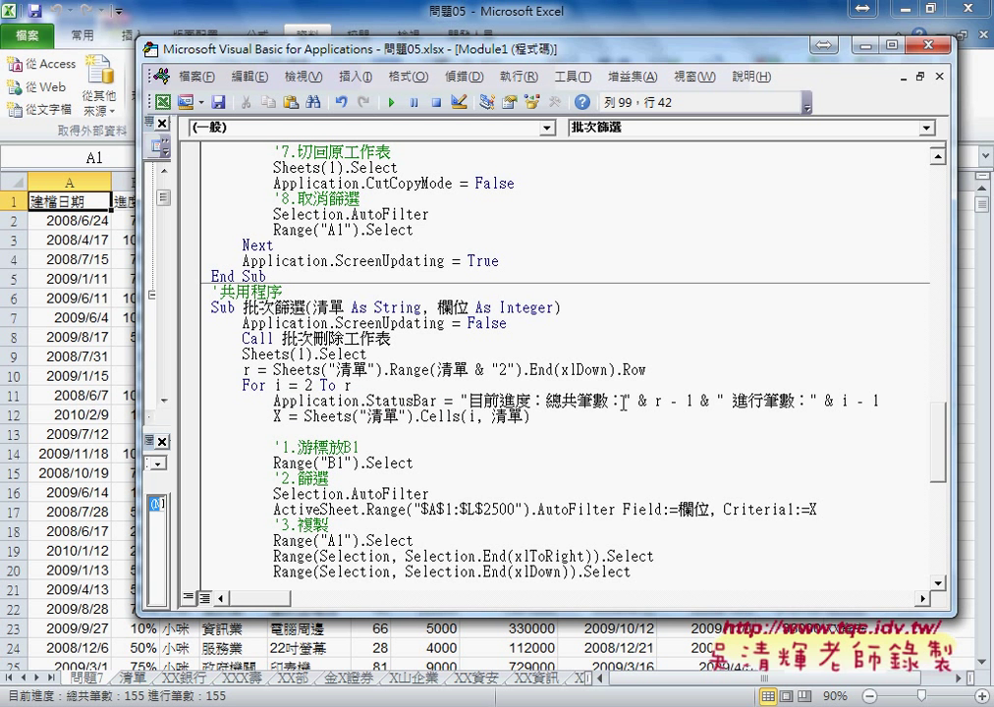
click(617, 401)
drag(621, 401, 546, 401)
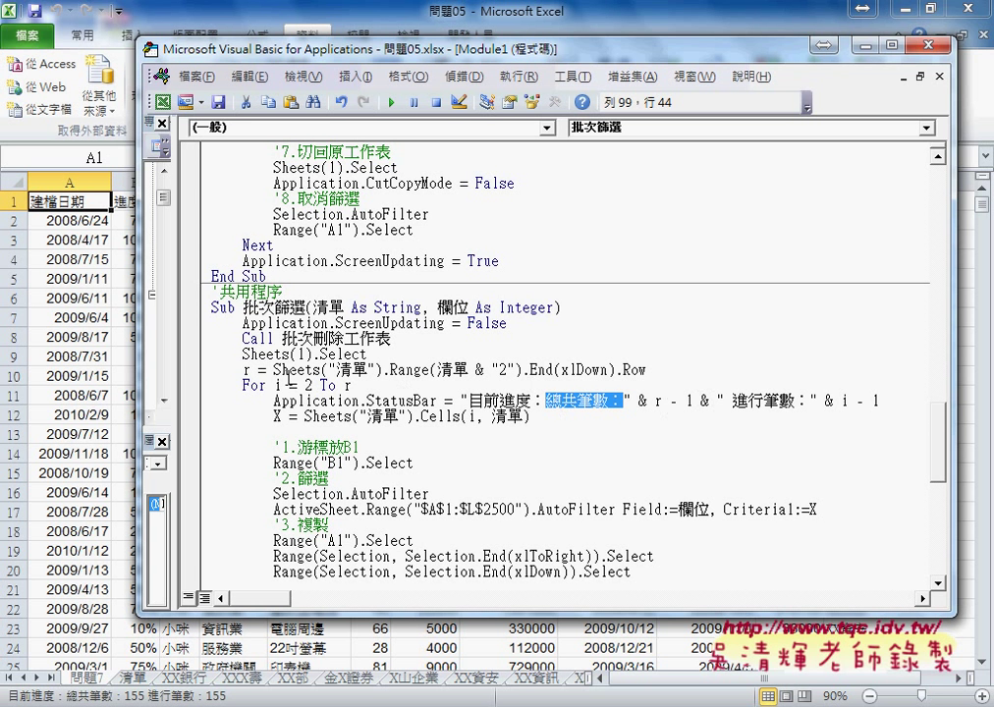
drag(655, 401, 694, 401)
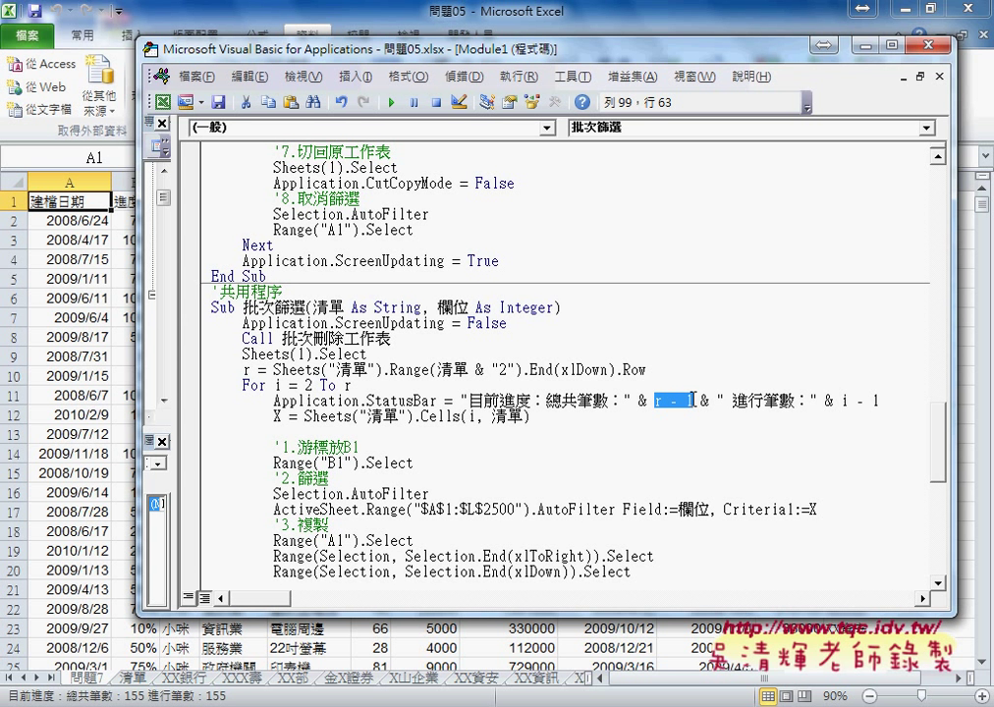
drag(733, 401, 800, 401)
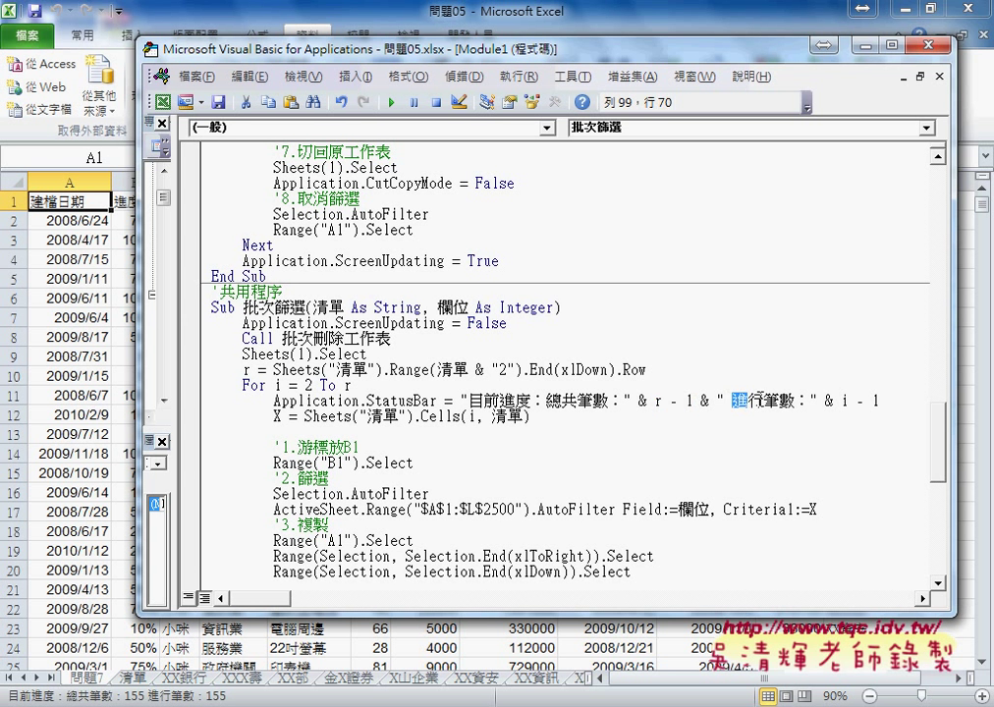
click(280, 387)
double_click(279, 387)
double_click(308, 386)
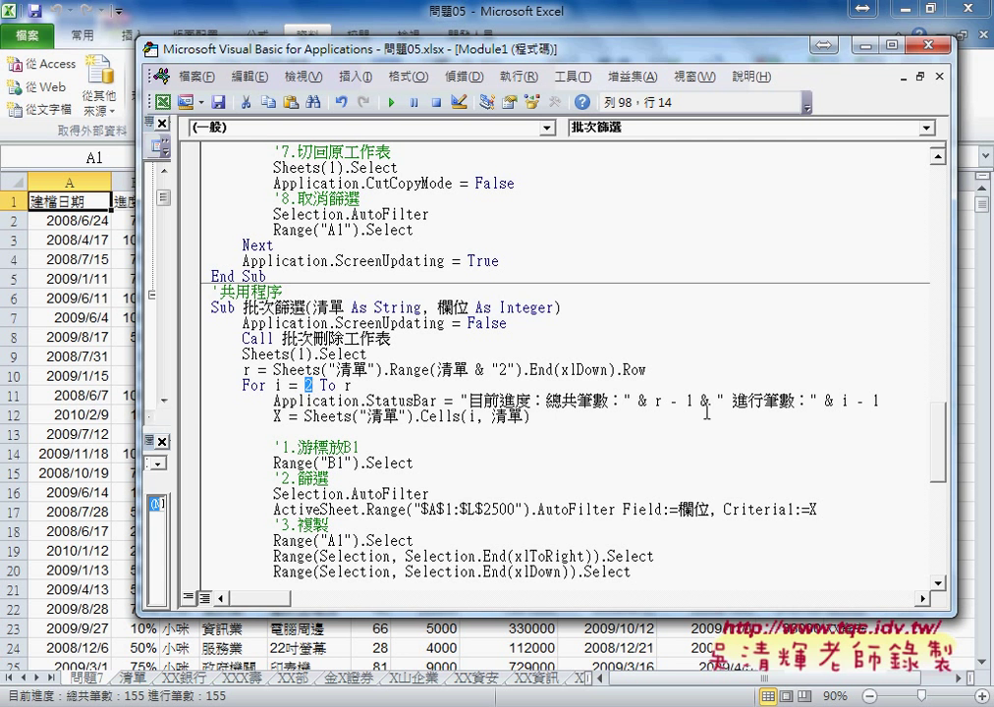
drag(880, 401, 835, 401)
click(444, 417)
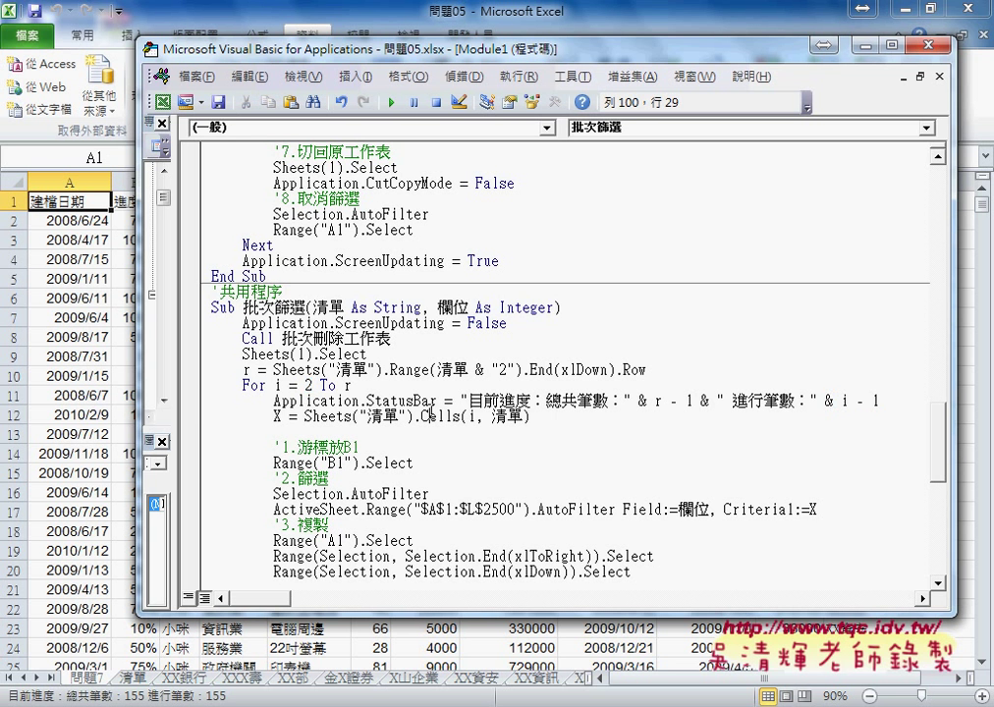
Clear the Call 批次篩選("D", 12) breakpoint and run 批次篩選客戶2, showing 155 of 155 processed.
scroll(440, 429, down, 8)
scroll(441, 429, down, 3)
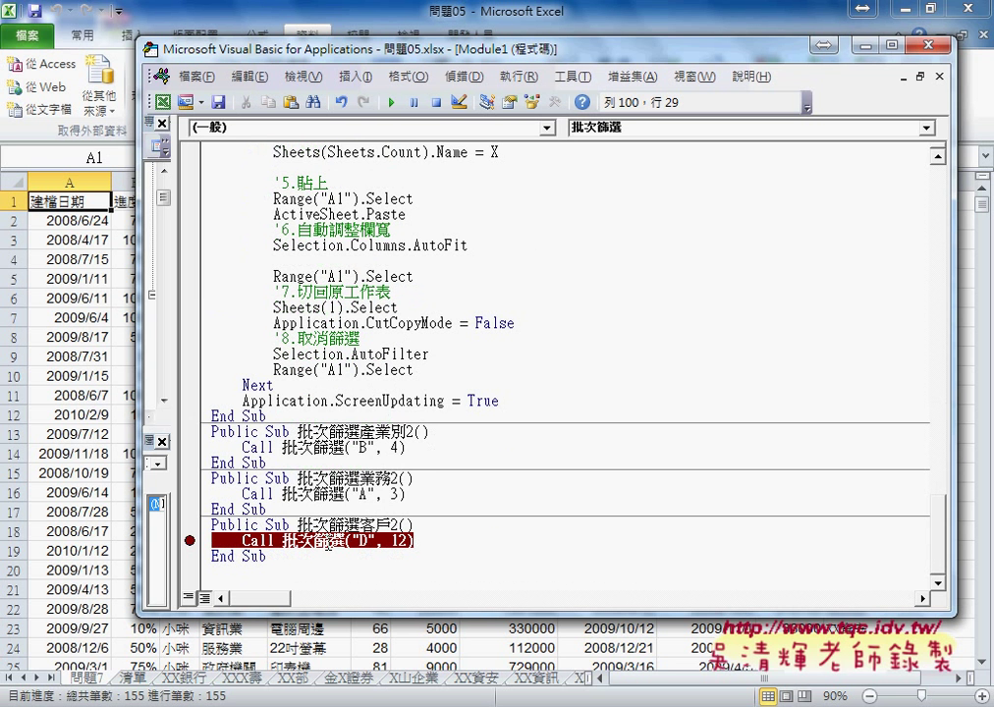
click(189, 540)
click(287, 542)
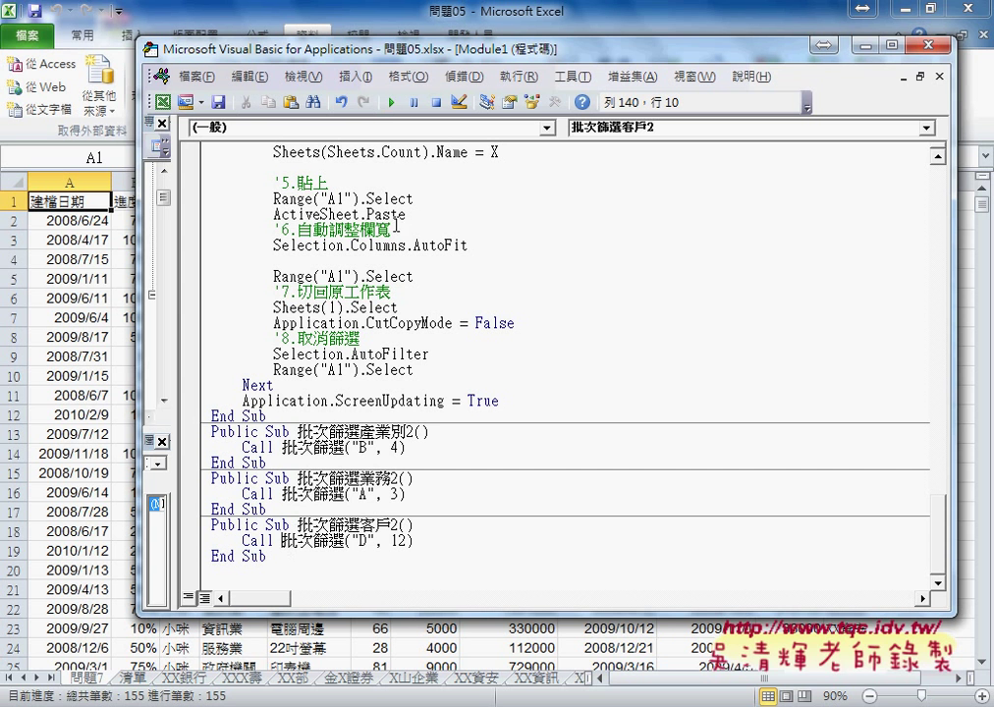
click(392, 104)
scroll(315, 311, up, 7)
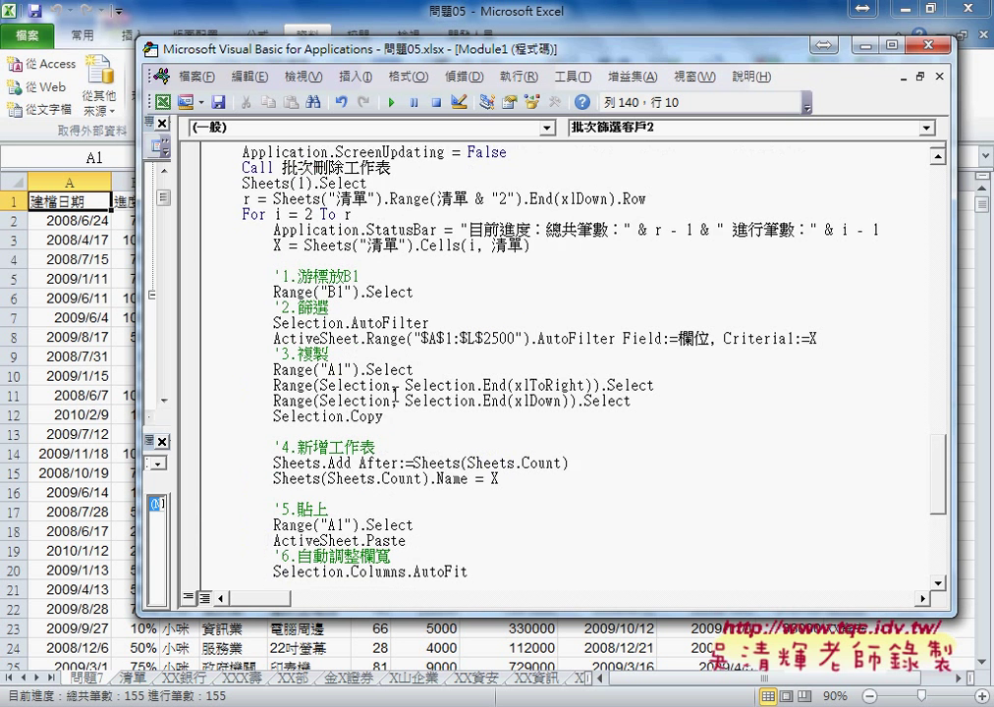
scroll(314, 310, up, 2)
scroll(314, 311, up, 1)
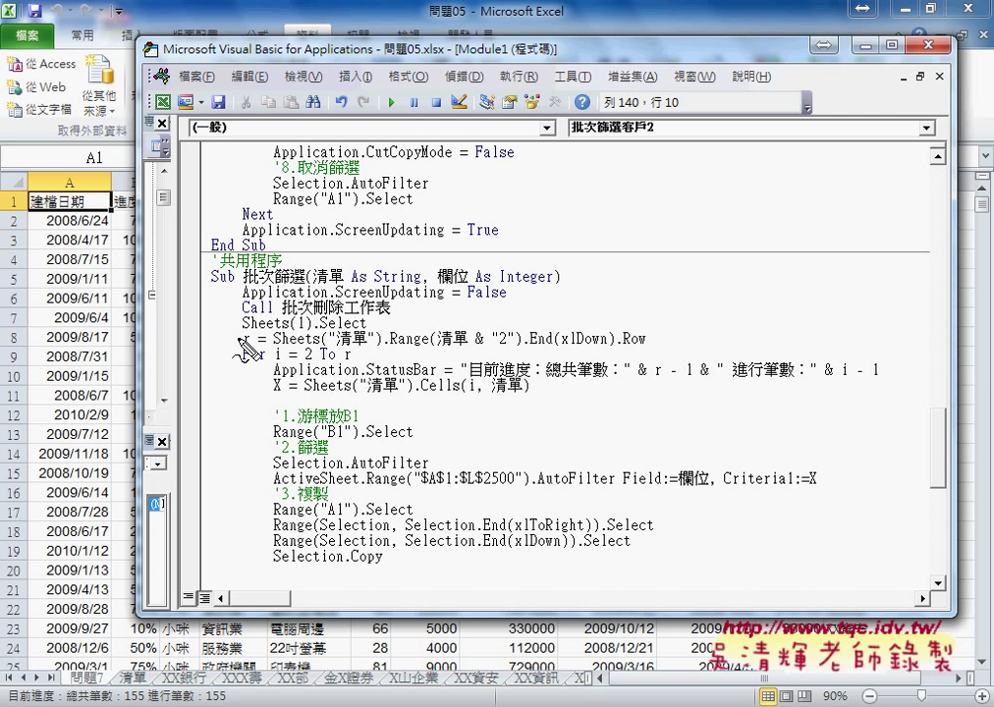
mouse_move(232, 331)
mouse_down()
mouse_move(230, 350)
mouse_move(324, 320)
mouse_move(562, 321)
mouse_move(657, 340)
mouse_up()
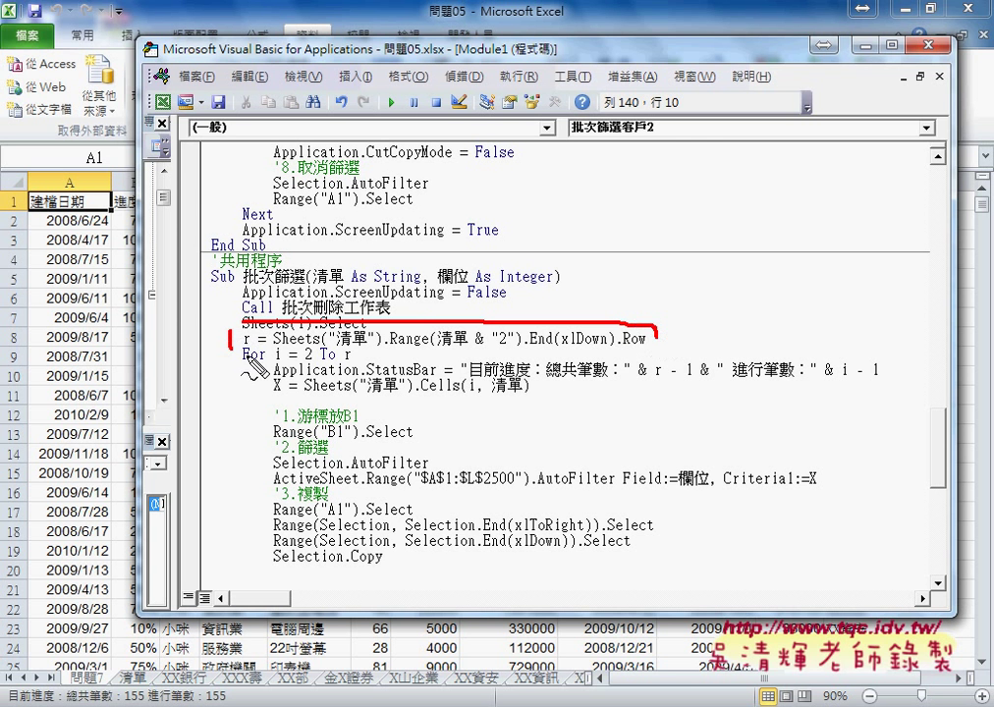
drag(245, 350, 652, 346)
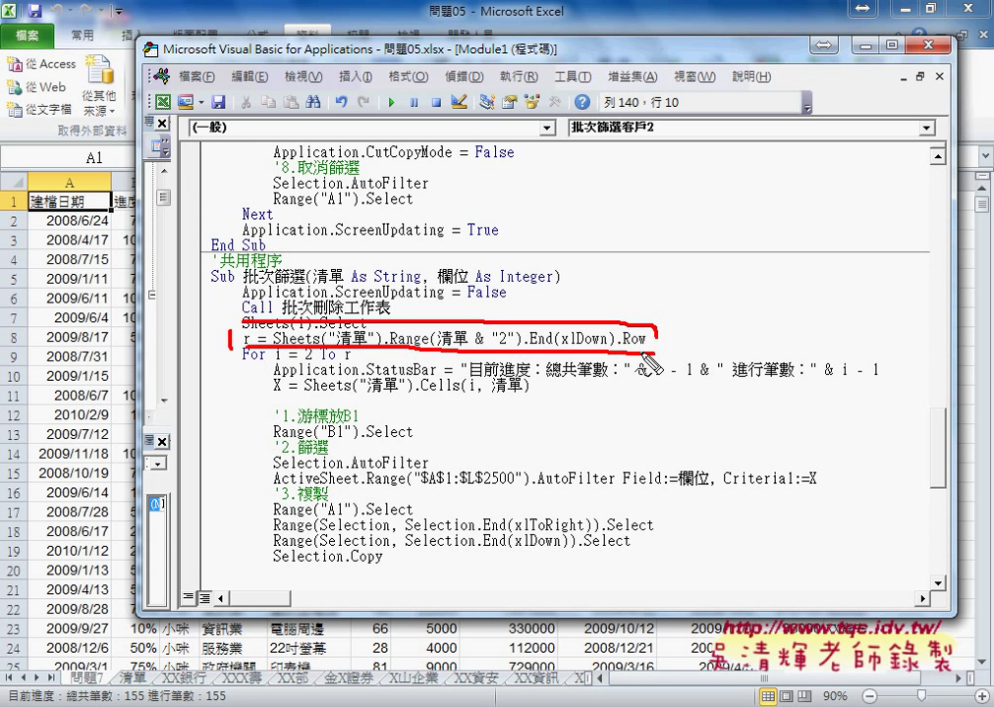
mouse_move(248, 331)
mouse_down()
mouse_move(236, 346)
mouse_move(255, 339)
mouse_up()
drag(346, 348, 356, 365)
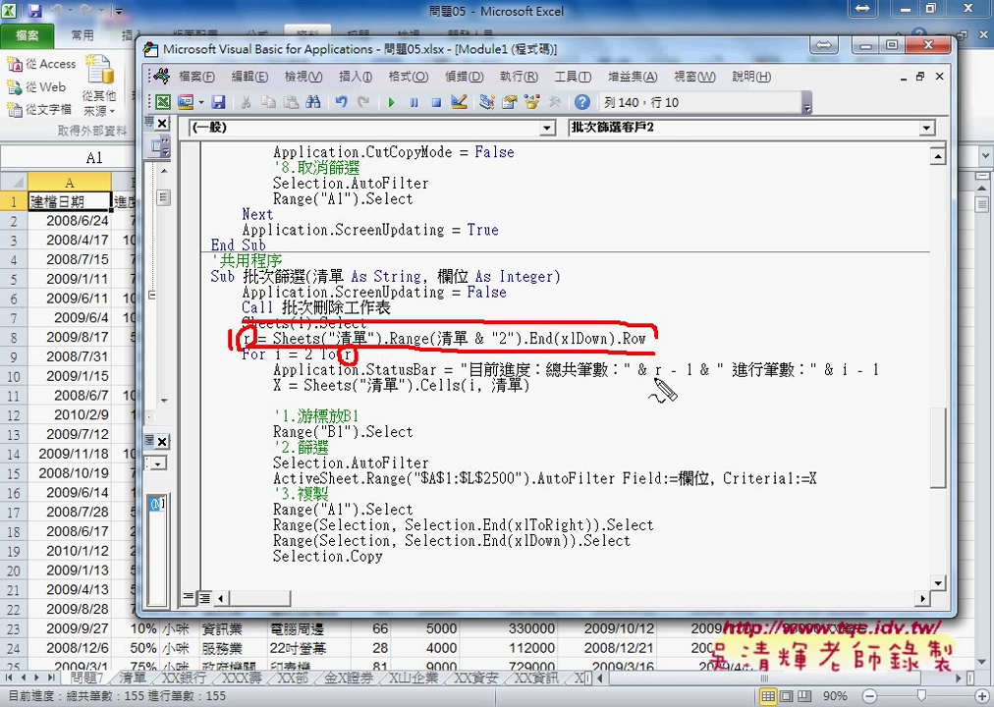
drag(653, 379, 707, 376)
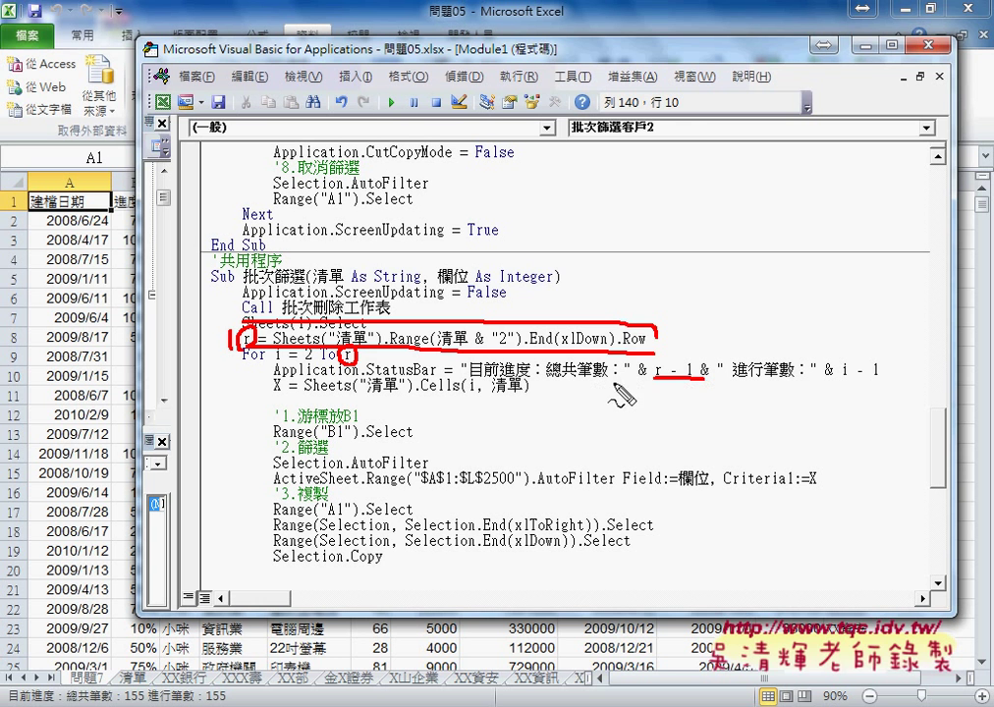
drag(652, 385, 668, 385)
drag(656, 331, 676, 349)
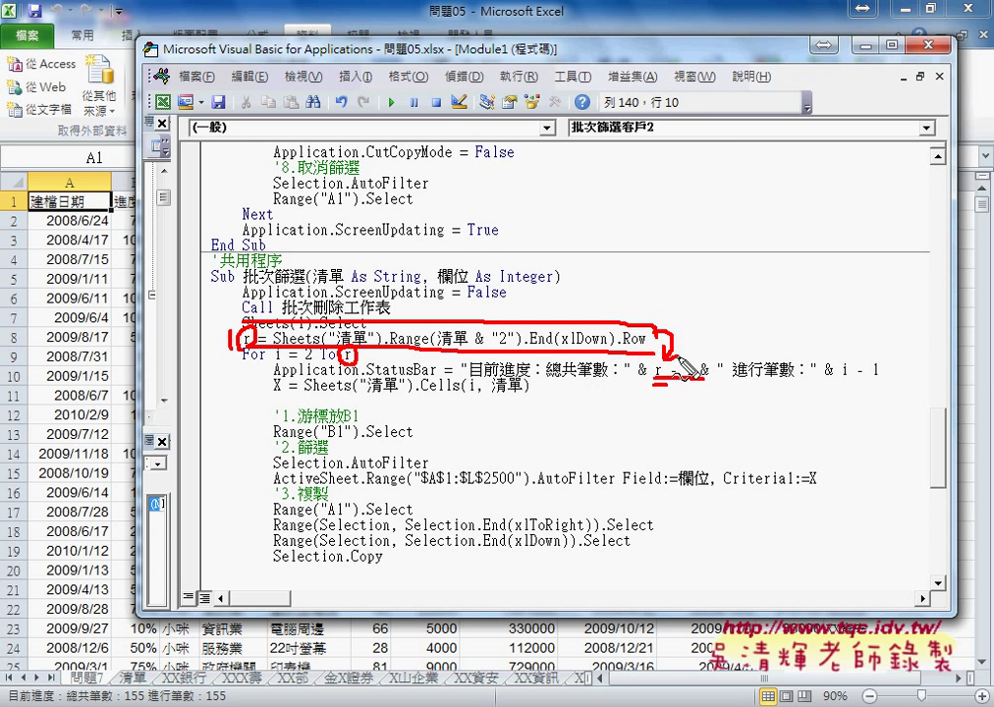